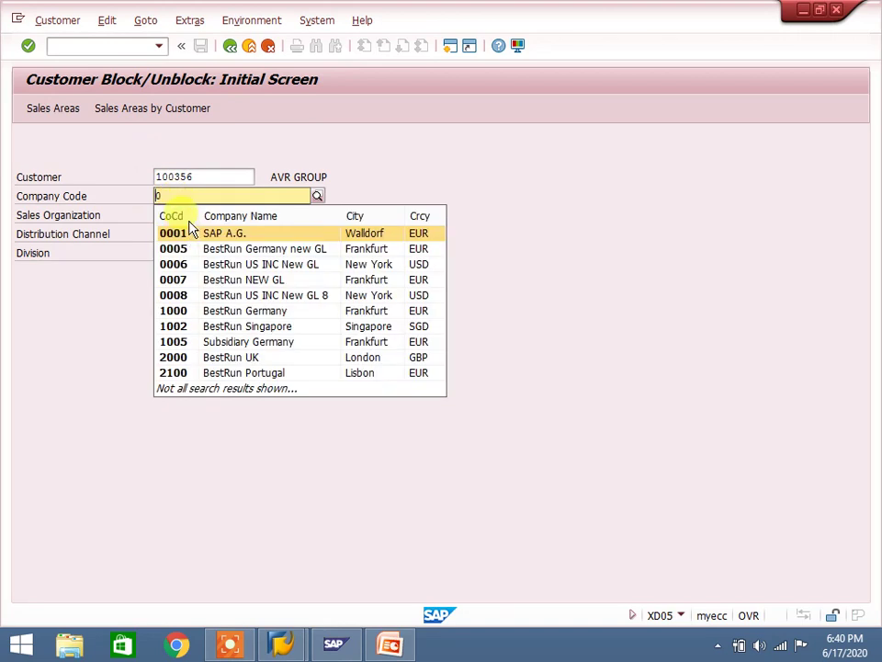
# Step: Clear the company code and sales organization of the customer selection
pyautogui.press('BackSpace')
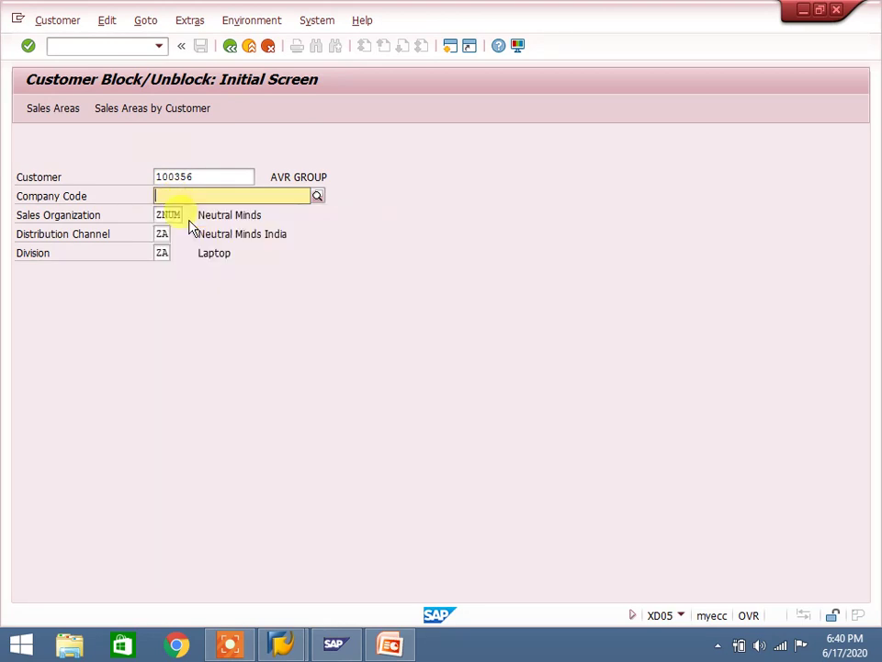
pyautogui.click(182, 210)
pyautogui.press('BackSpace')
pyautogui.press('BackSpace')
pyautogui.press('BackSpace')
pyautogui.press('BackSpace')
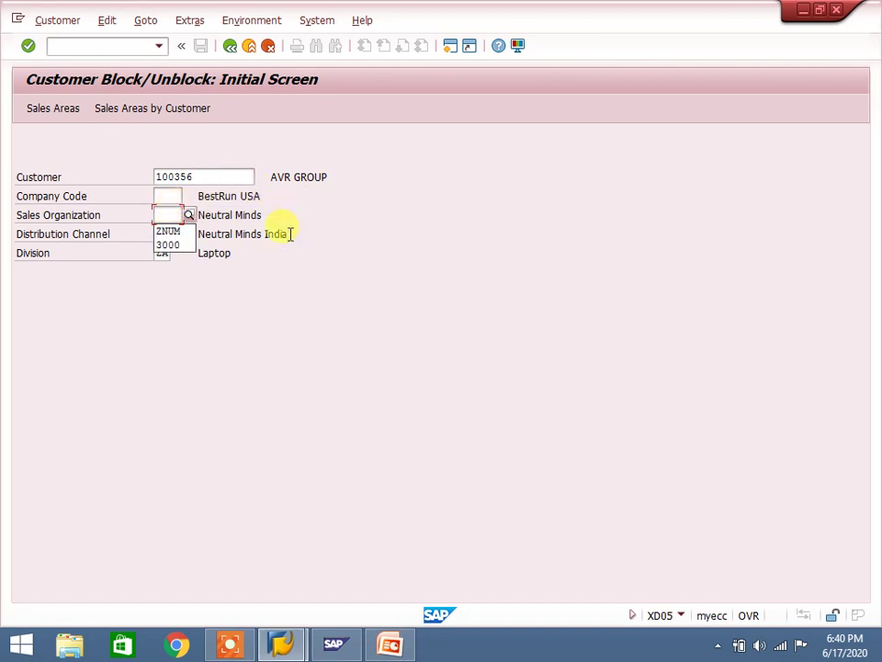
# Step: Clear the distribution channel and division, and open the block details for the customer alone
pyautogui.click(289, 234)
pyautogui.click(163, 233)
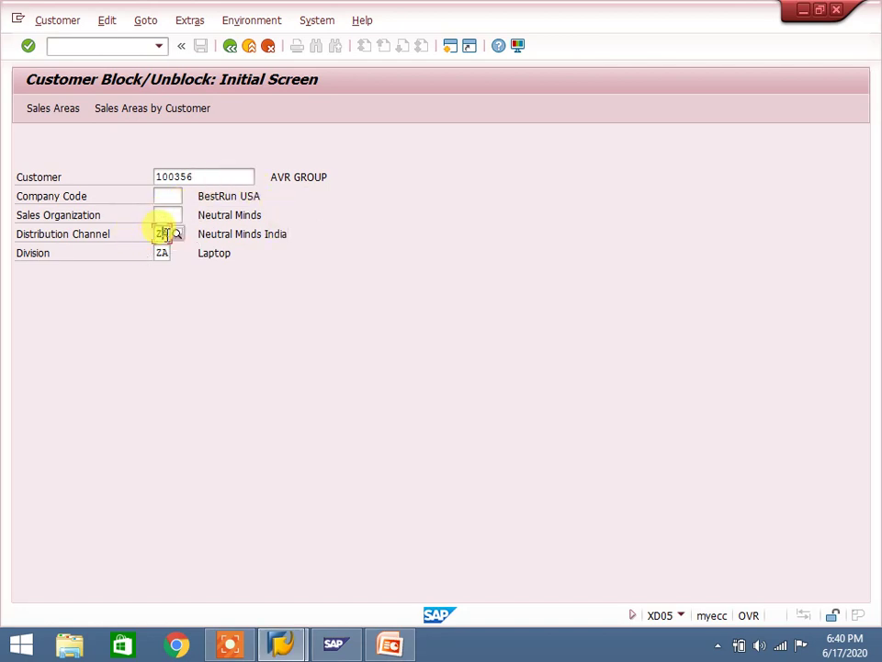
pyautogui.press('BackSpace')
pyautogui.press('BackSpace')
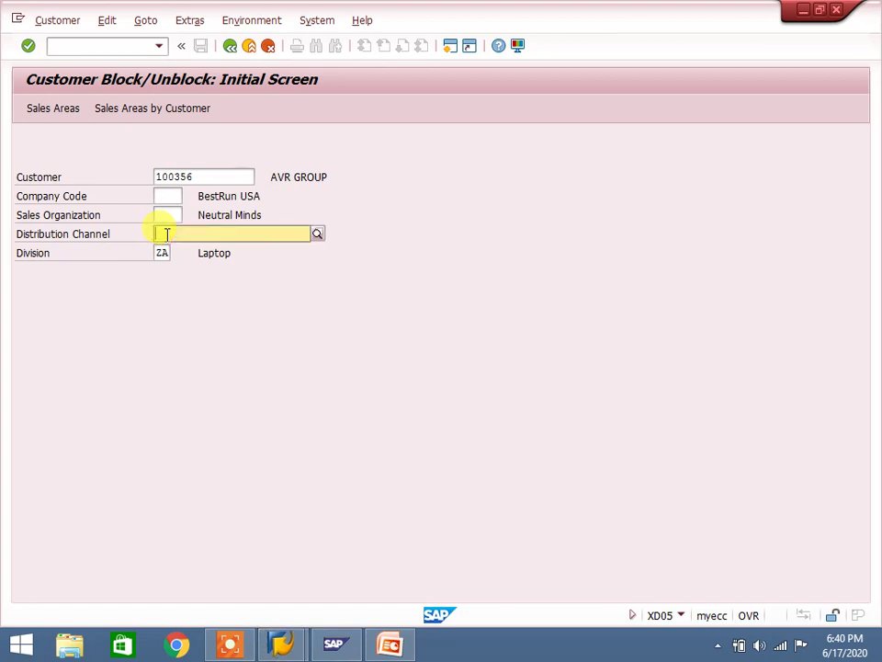
pyautogui.press('Tab')
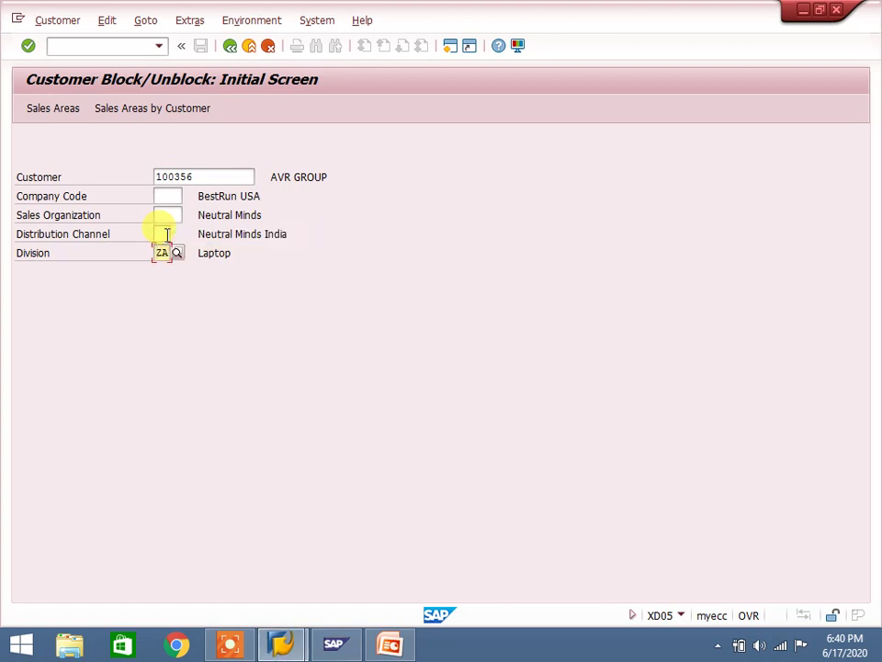
pyautogui.press('BackSpace')
pyautogui.press('BackSpace')
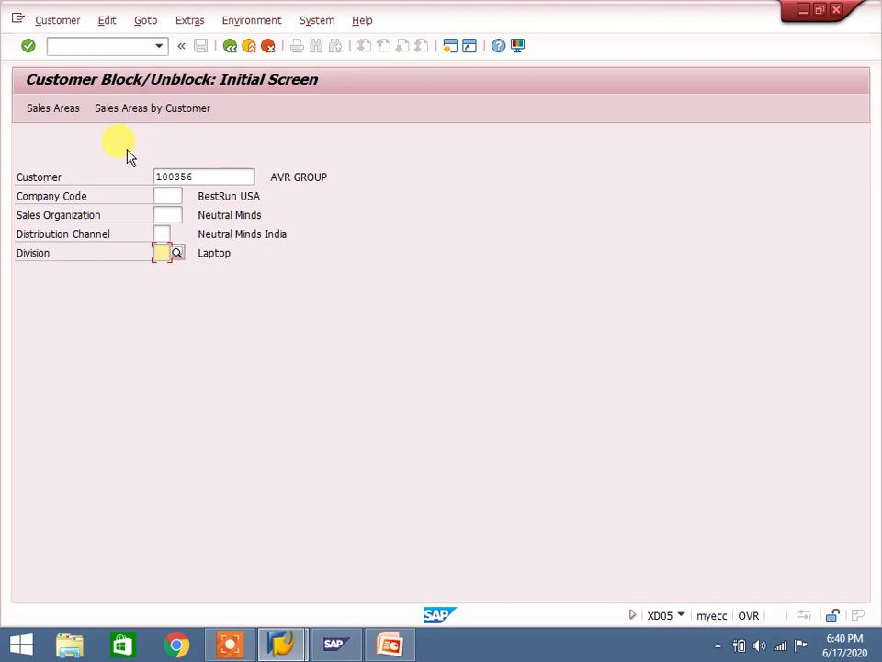
pyautogui.press('Return')
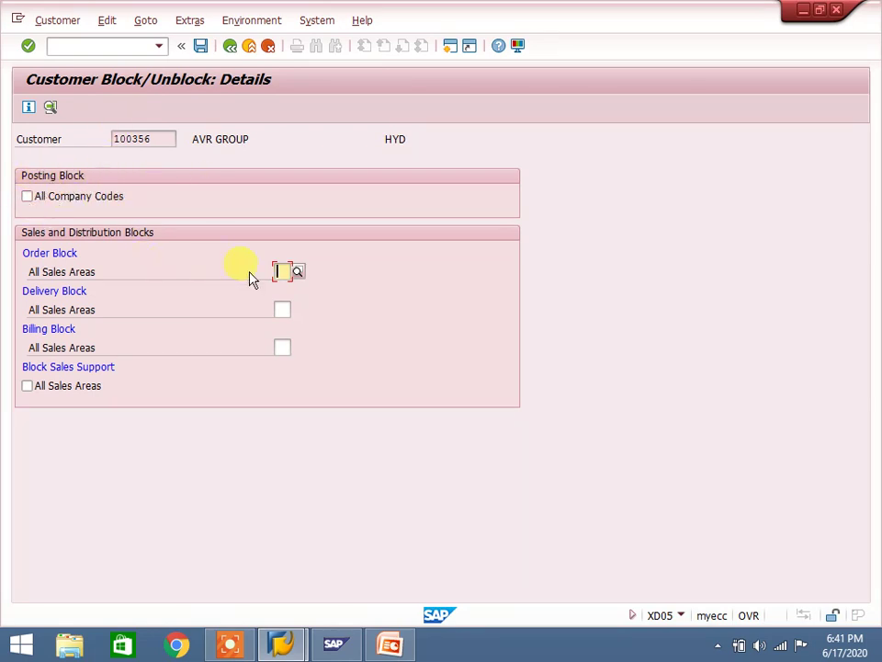
# Step: Look through the available order block reasons for all sales areas, then return to the initial screen
pyautogui.click(297, 276)
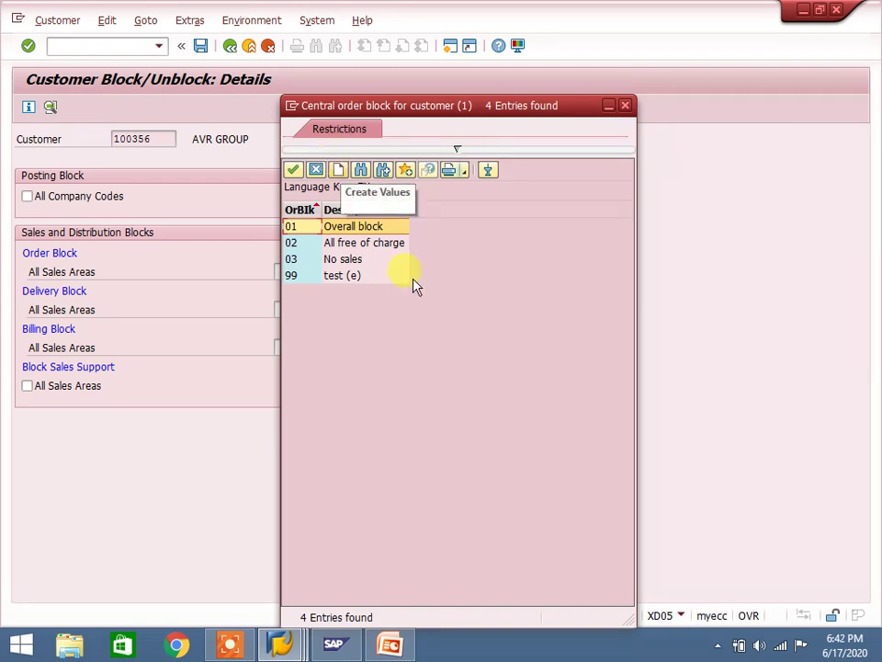
pyautogui.click(623, 109)
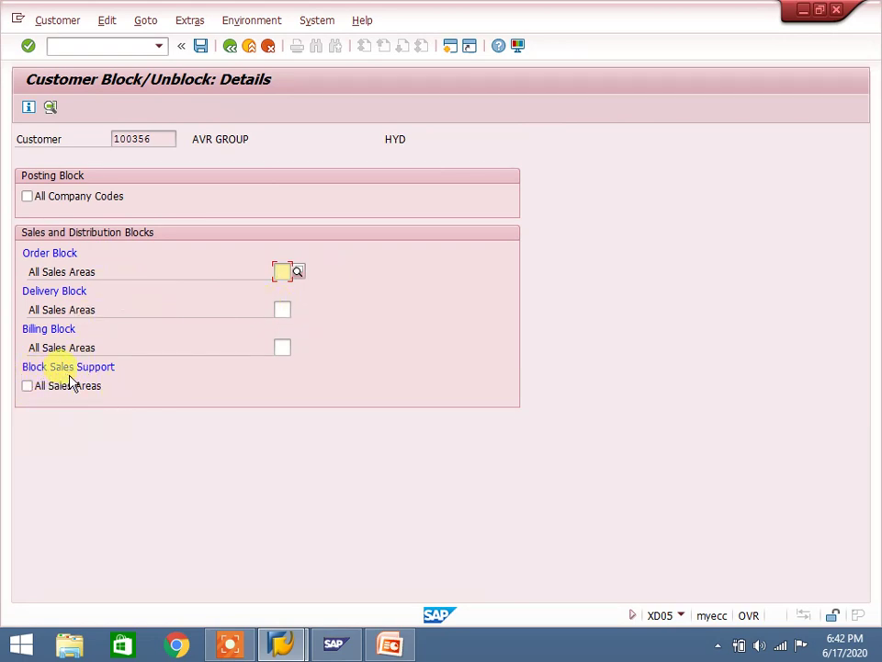
pyautogui.click(229, 46)
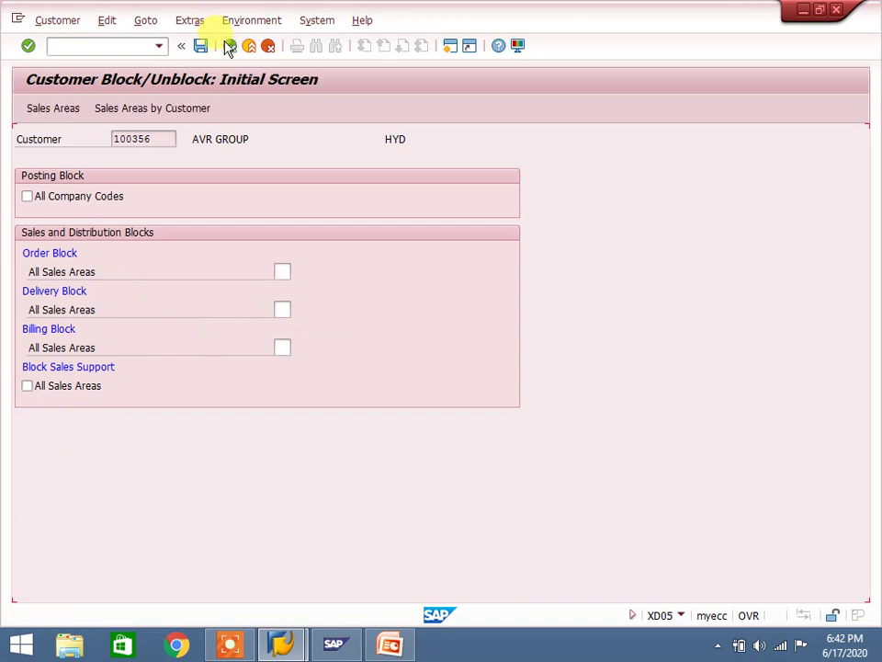
# Step: Enter company code 3000 for the customer and open its block details
pyautogui.click(175, 195)
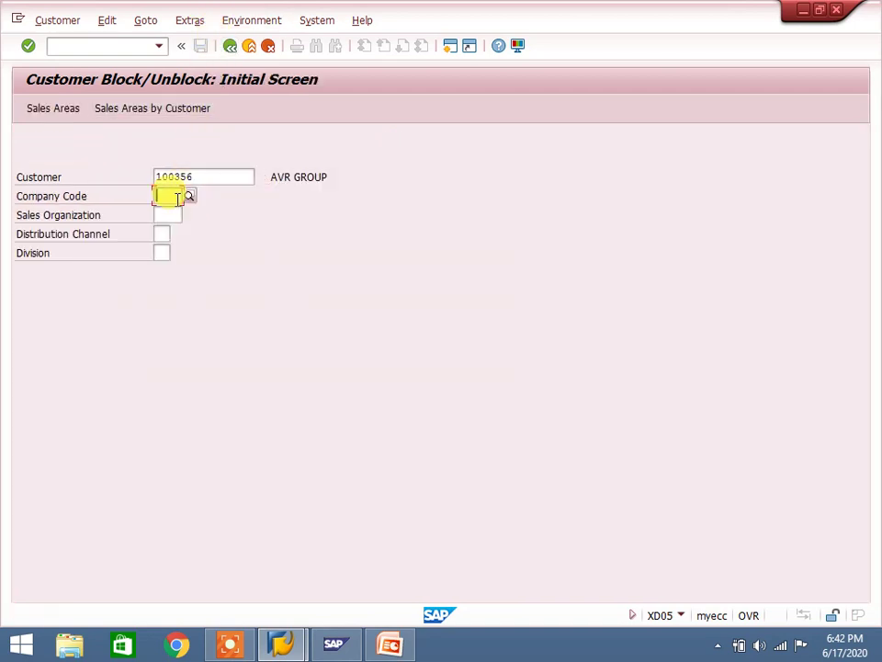
pyautogui.write('3000')
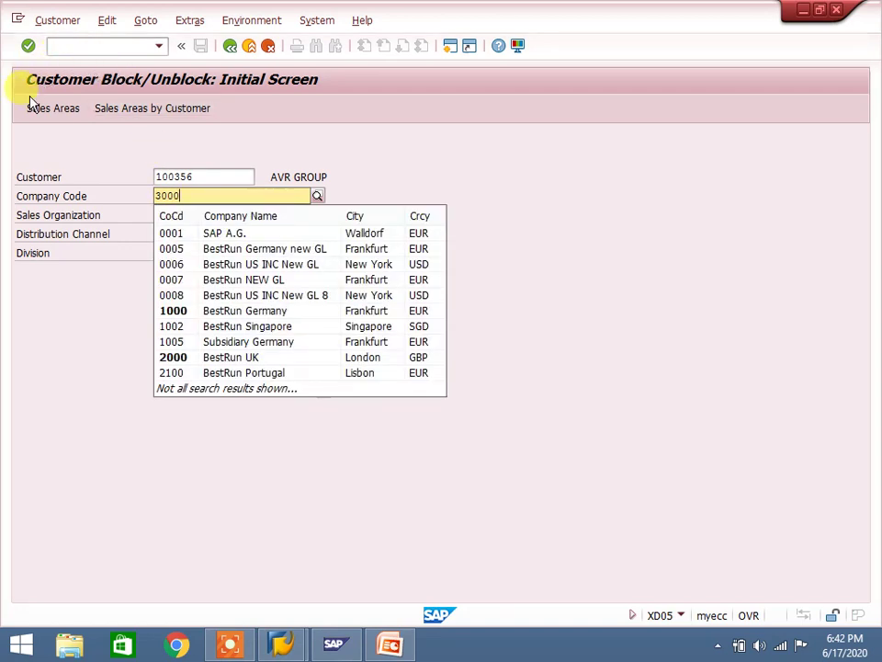
pyautogui.press('Return')
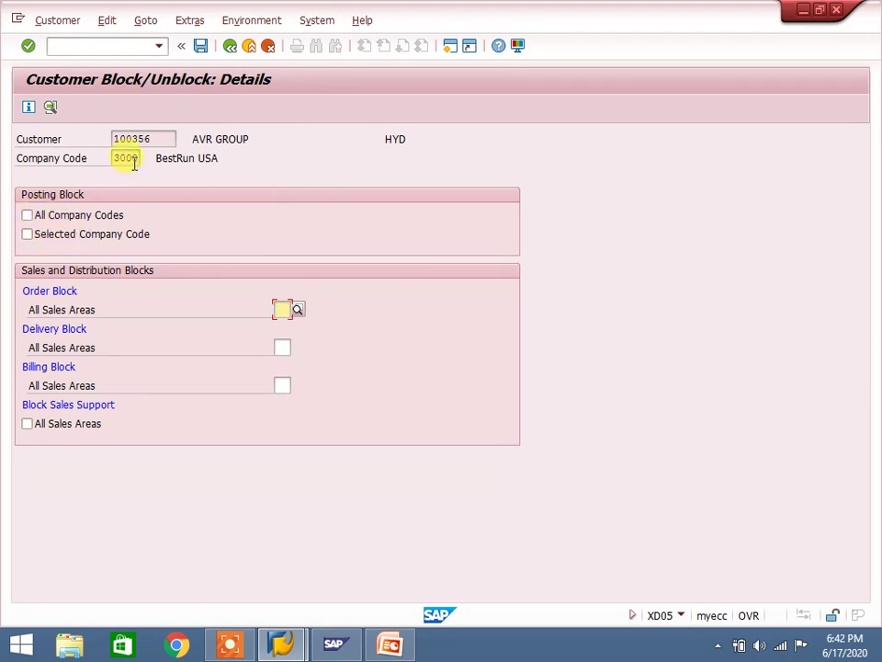
# Step: Examine the selected company code posting block and the order, delivery and billing block fields, and return to the initial screen
pyautogui.click(31, 240)
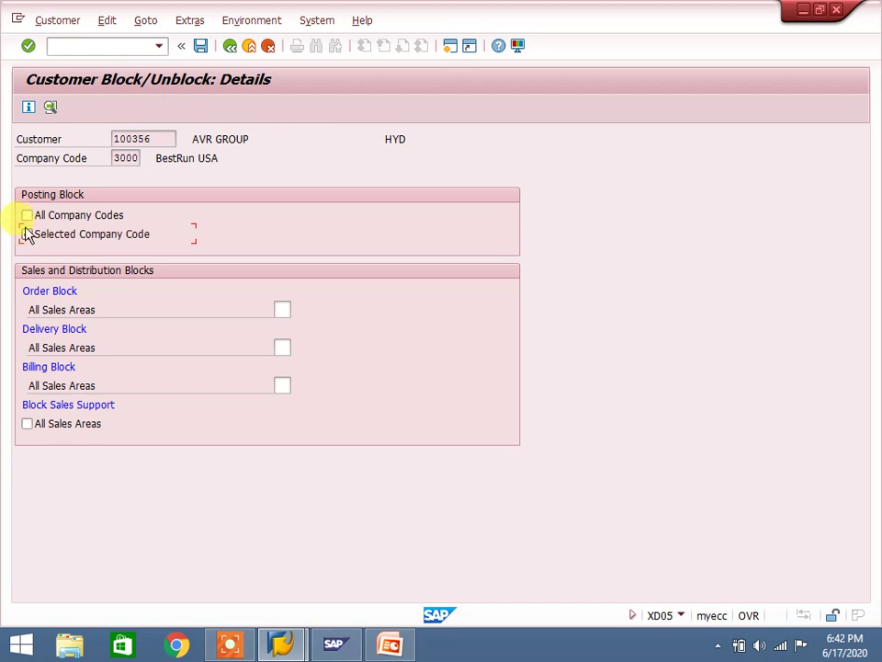
pyautogui.click(27, 233)
pyautogui.click(281, 310)
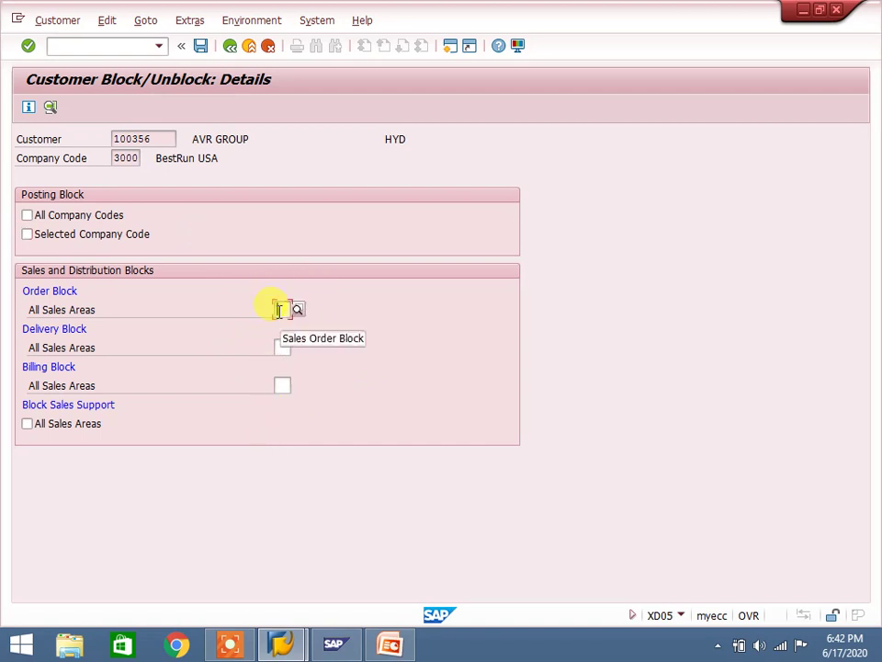
pyautogui.click(282, 346)
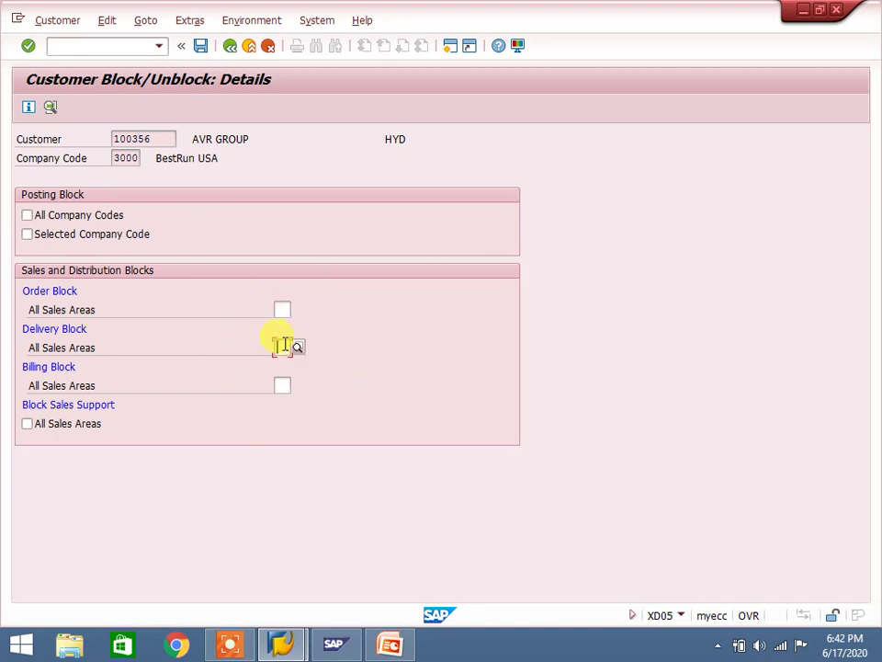
pyautogui.click(281, 310)
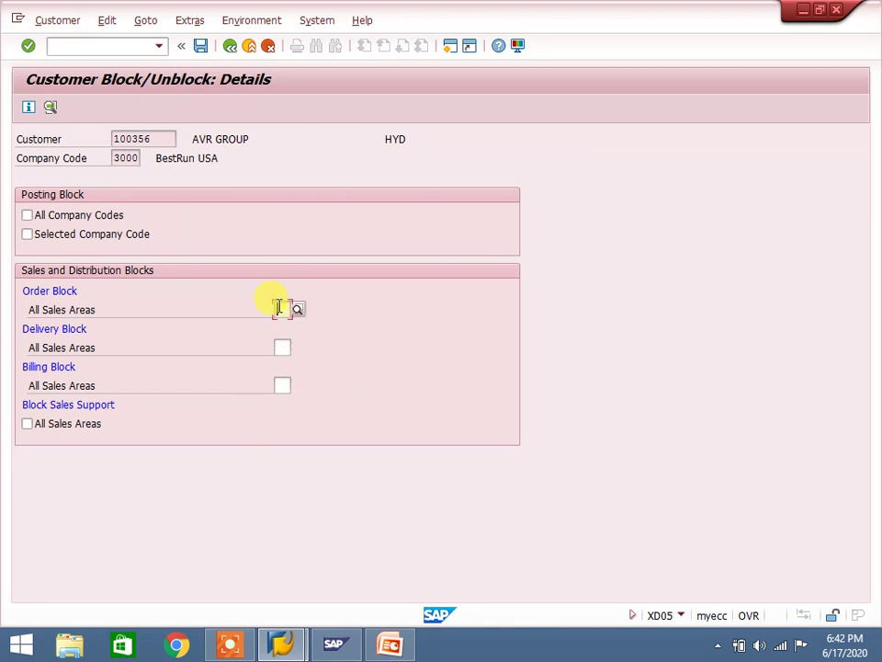
pyautogui.click(282, 347)
pyautogui.click(281, 385)
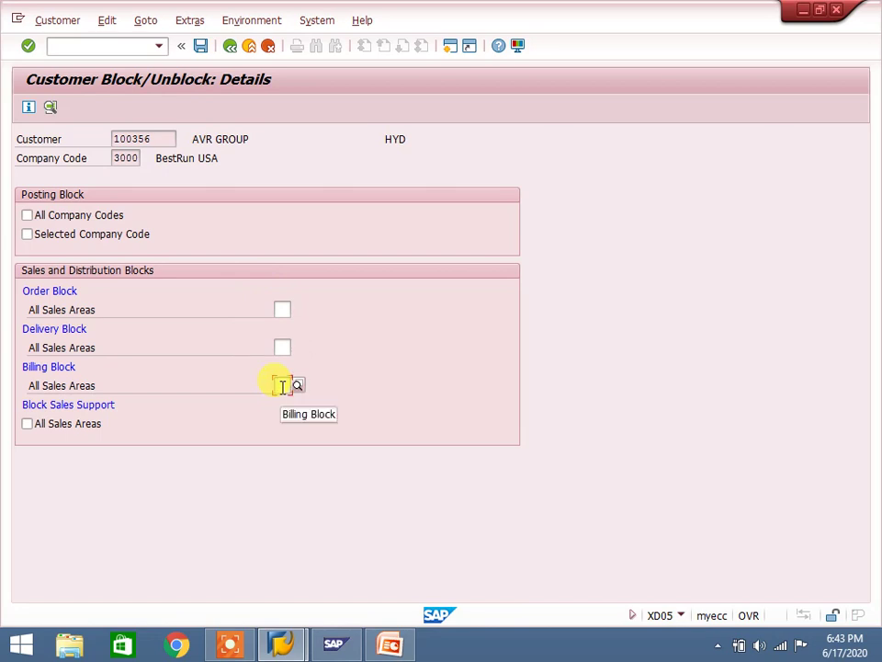
pyautogui.click(231, 47)
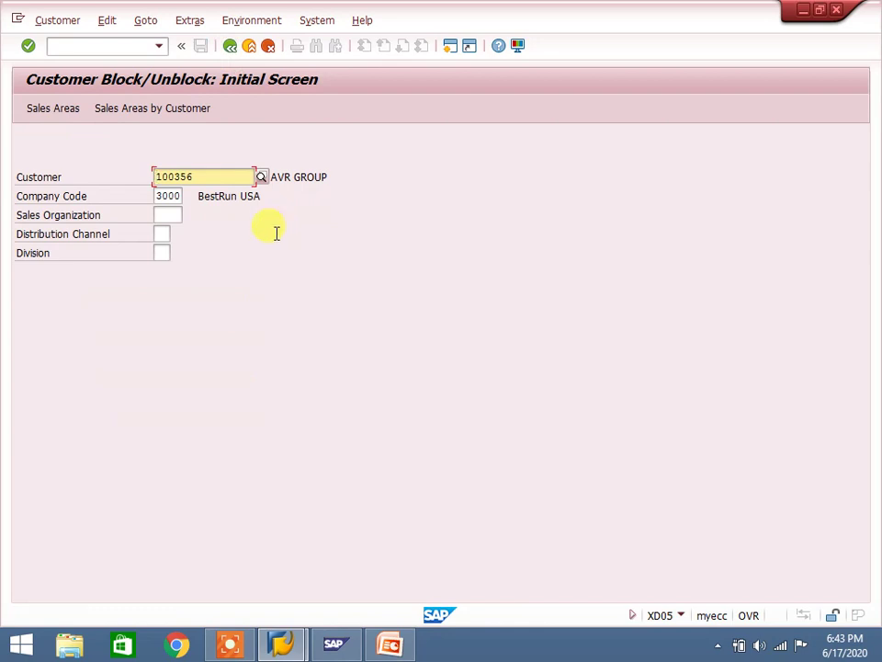
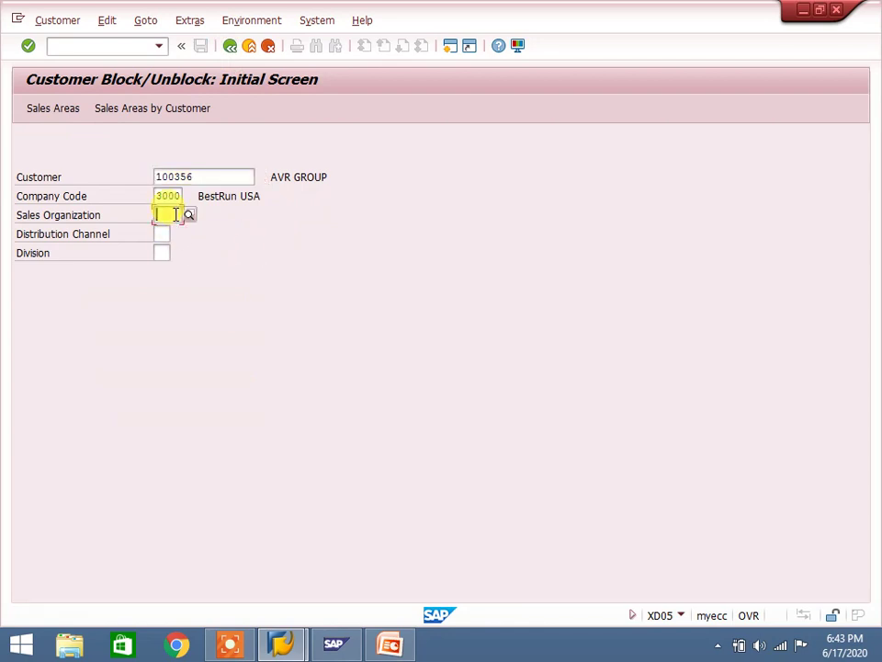
# Step: Set sales organization ZNUM, distribution channel ZA and division ZA, and open the customer's block details
pyautogui.click(172, 231)
pyautogui.click(163, 233)
pyautogui.click(166, 251)
pyautogui.click(162, 253)
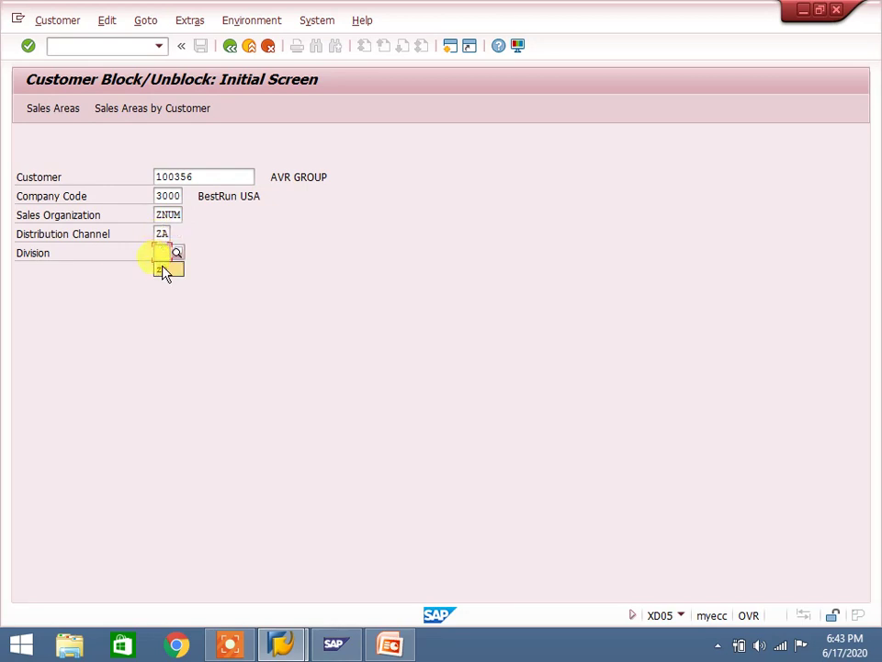
pyautogui.press('Return')
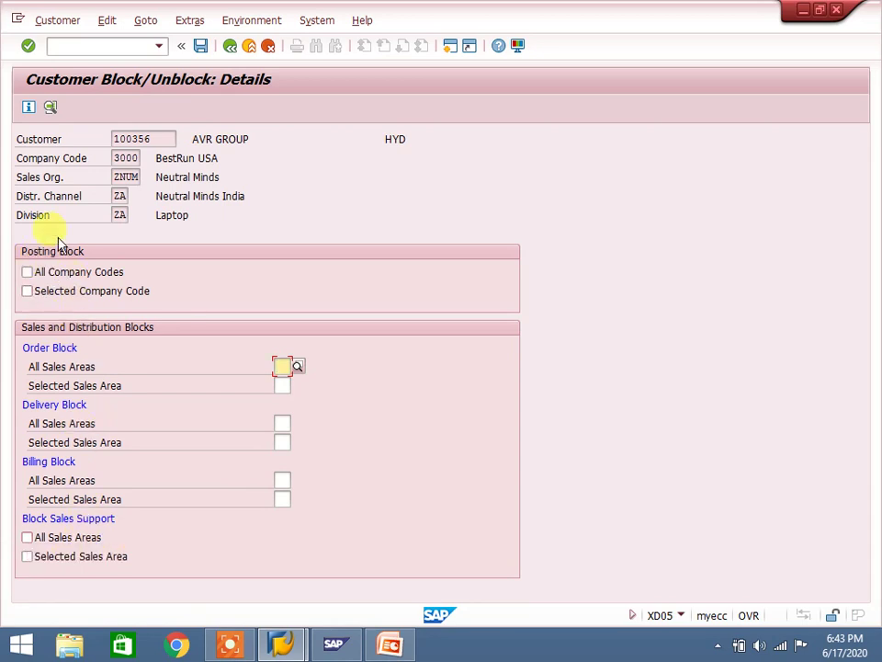
# Step: Return to the initial screen, remove the company code, and open the block details for the sales area only
pyautogui.click(227, 47)
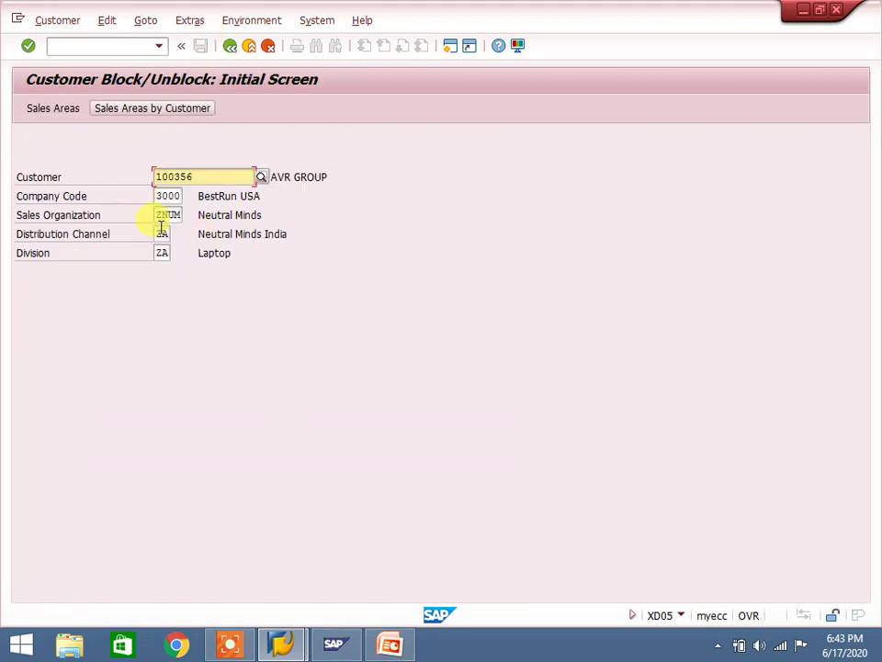
pyautogui.click(181, 196)
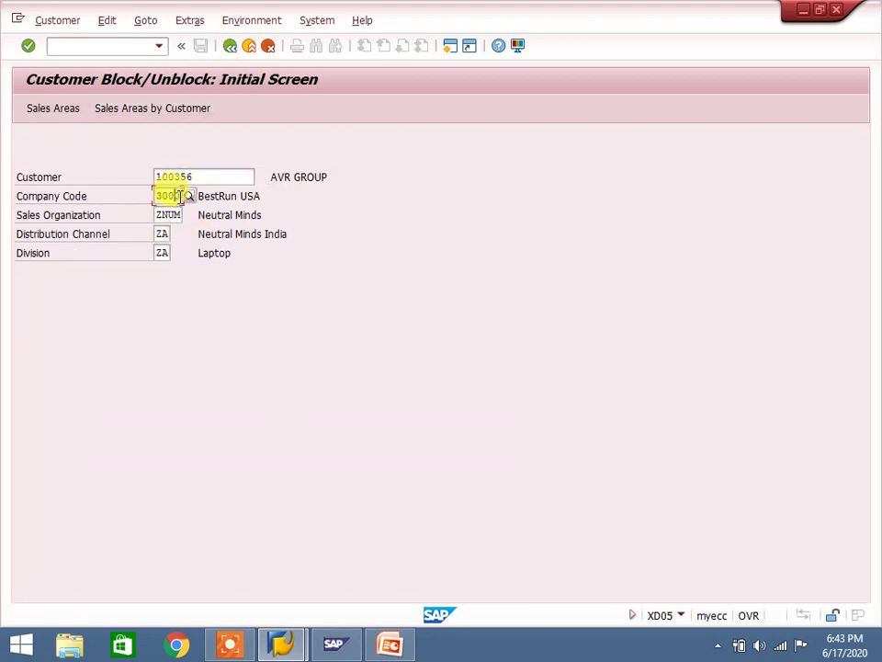
pyautogui.press('BackSpace')
pyautogui.press('BackSpace')
pyautogui.press('BackSpace')
pyautogui.press('BackSpace')
pyautogui.press('Return')
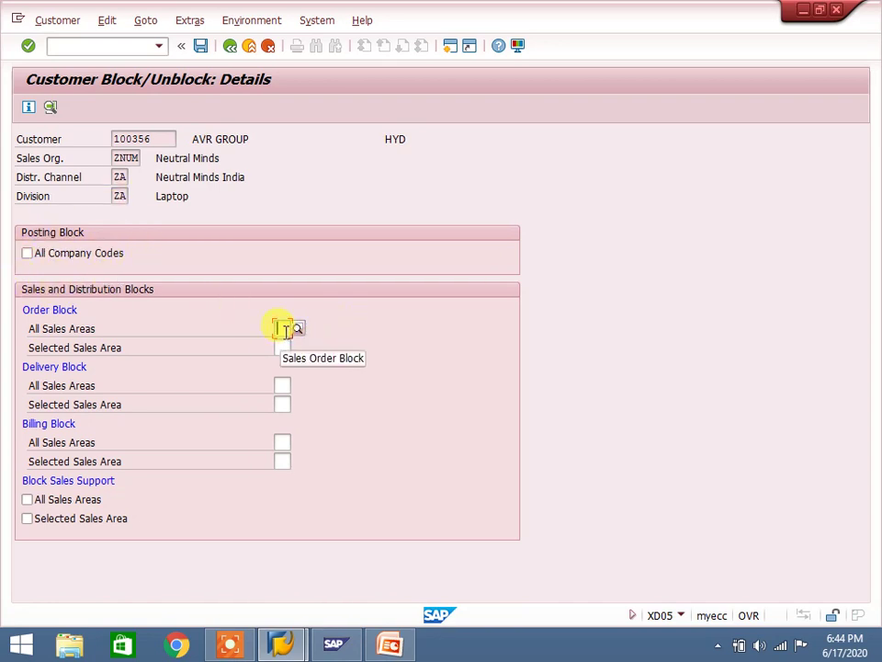
# Step: Return to the initial screen and pick sales area 0005, 12, 00 from the list of all sales areas
pyautogui.click(230, 46)
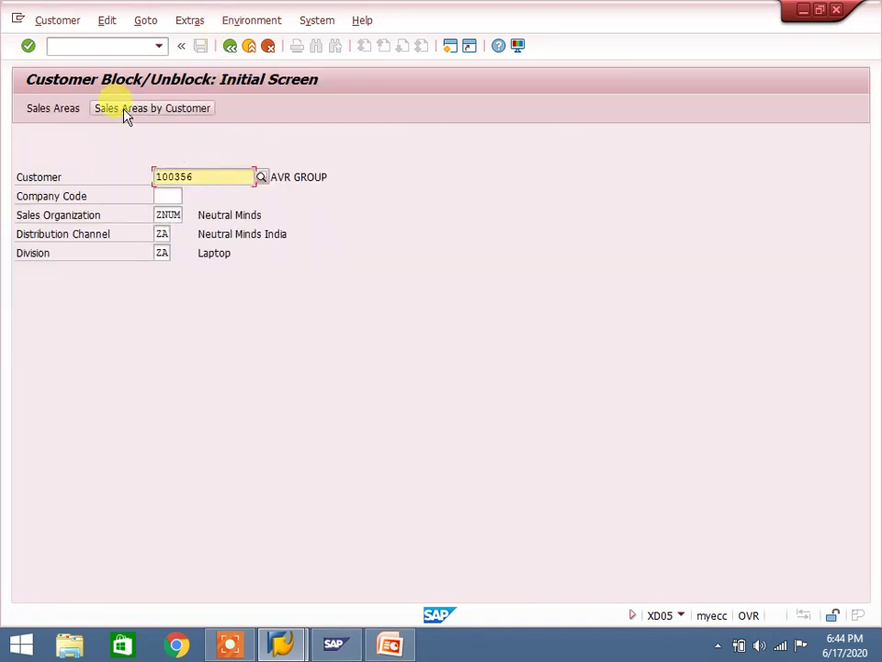
pyautogui.click(69, 117)
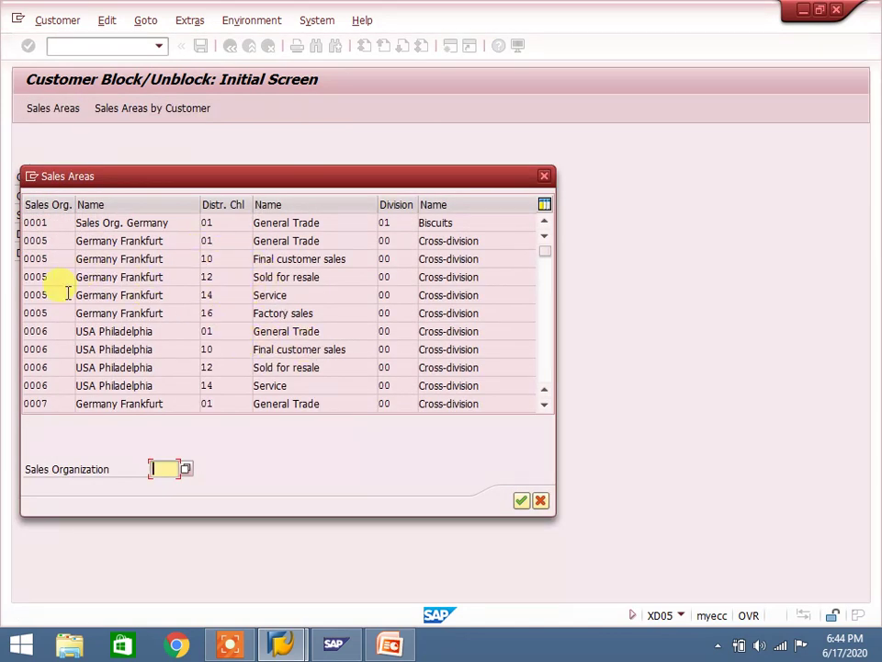
pyautogui.doubleClick(32, 276)
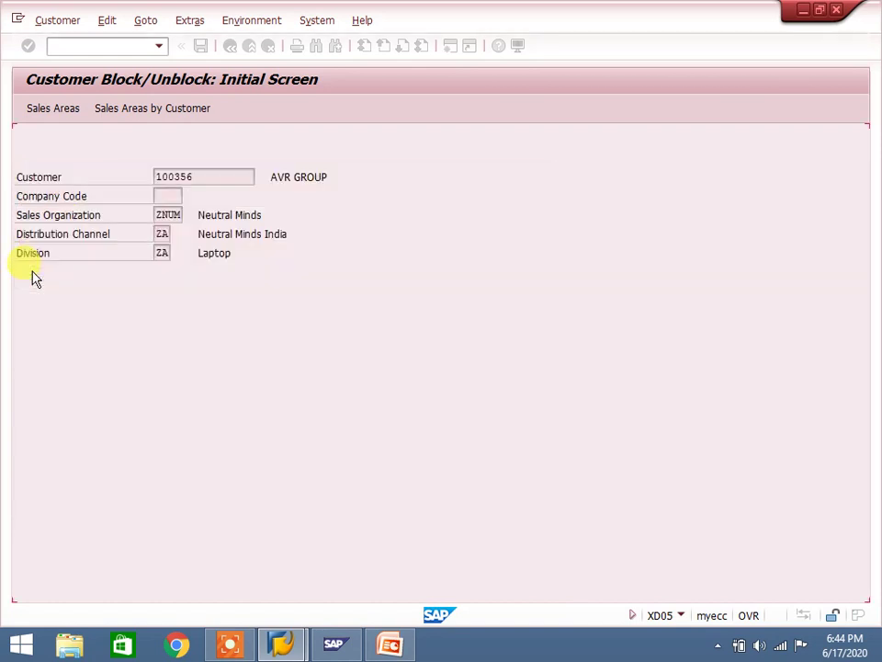
# Step: Clear the sales organization, distribution channel and division of the picked Germany Frankfurt sales area
pyautogui.click(156, 215)
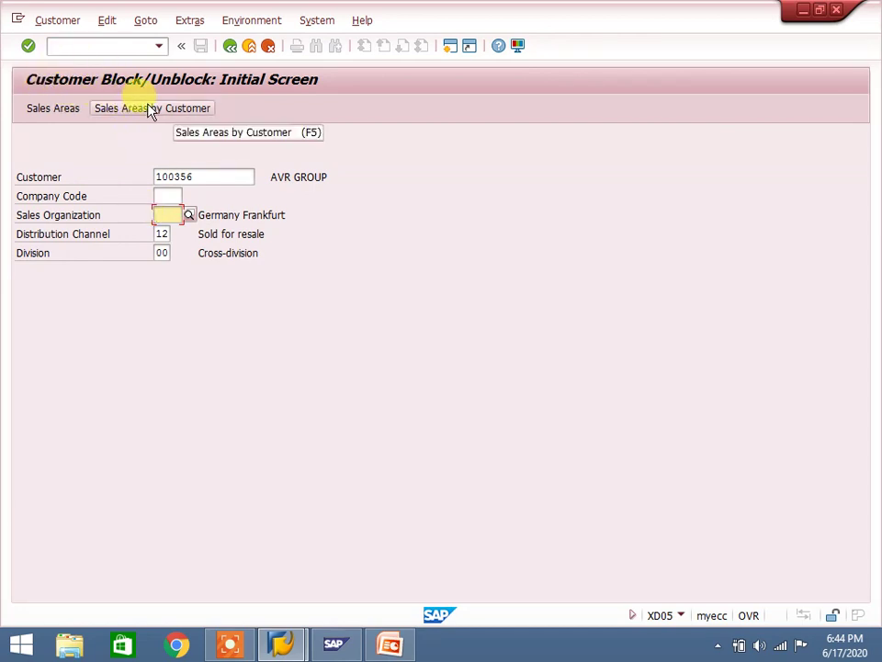
pyautogui.click(159, 232)
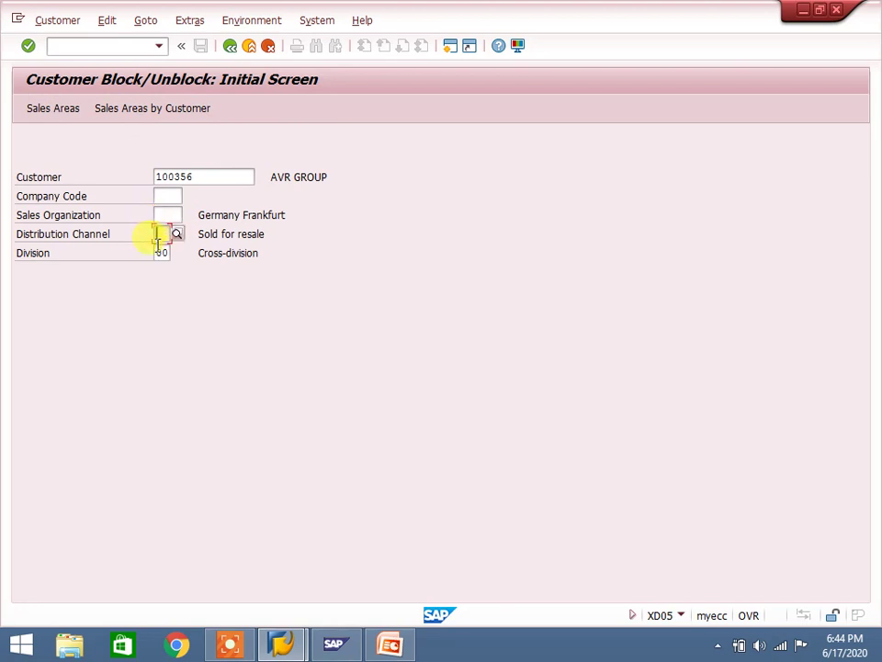
pyautogui.click(158, 246)
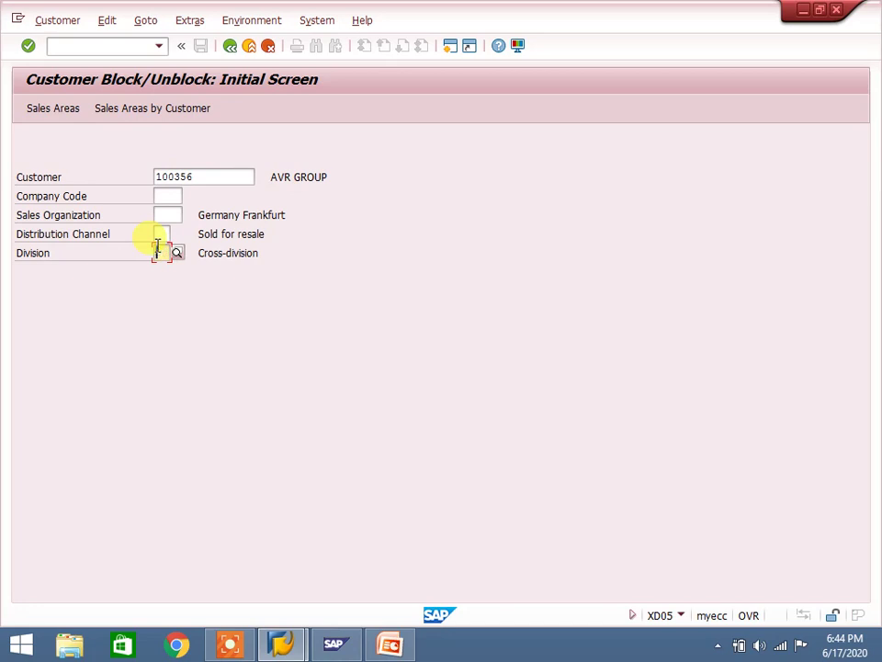
# Step: Pick sales area ZNUM, ZA, ZA from the customer's own sales areas and open the block details
pyautogui.click(168, 114)
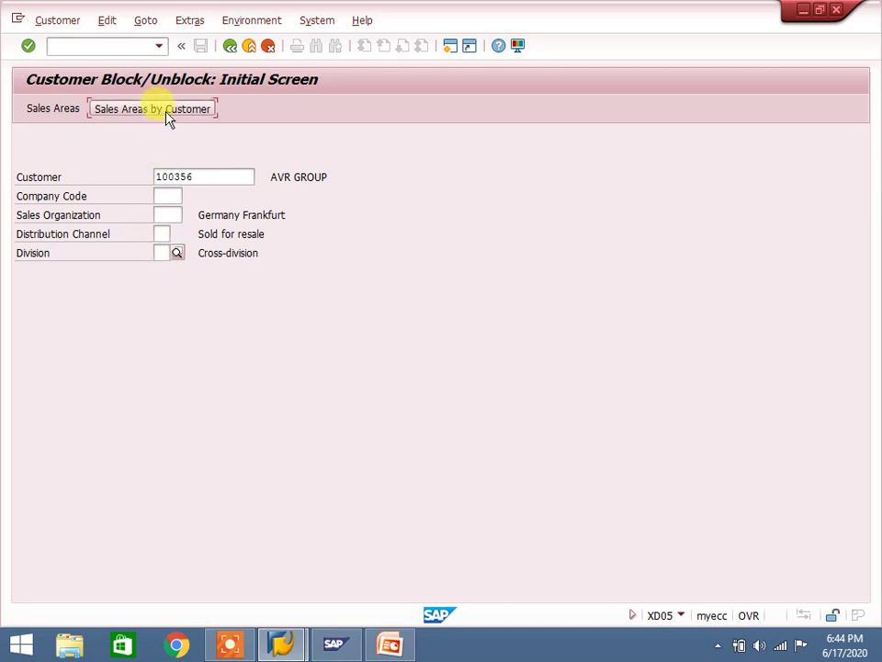
pyautogui.click(125, 204)
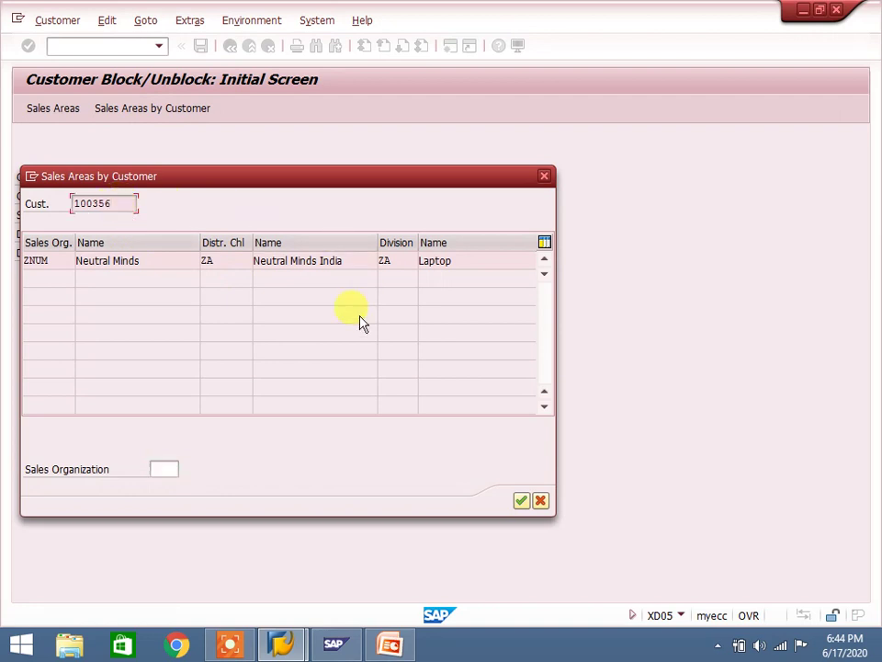
pyautogui.doubleClick(148, 260)
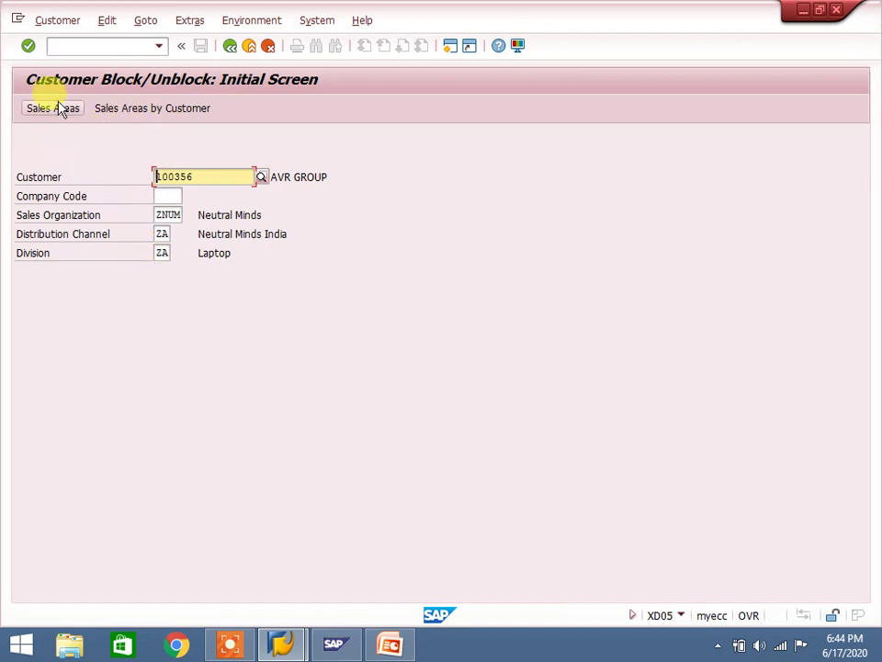
pyautogui.press('Return')
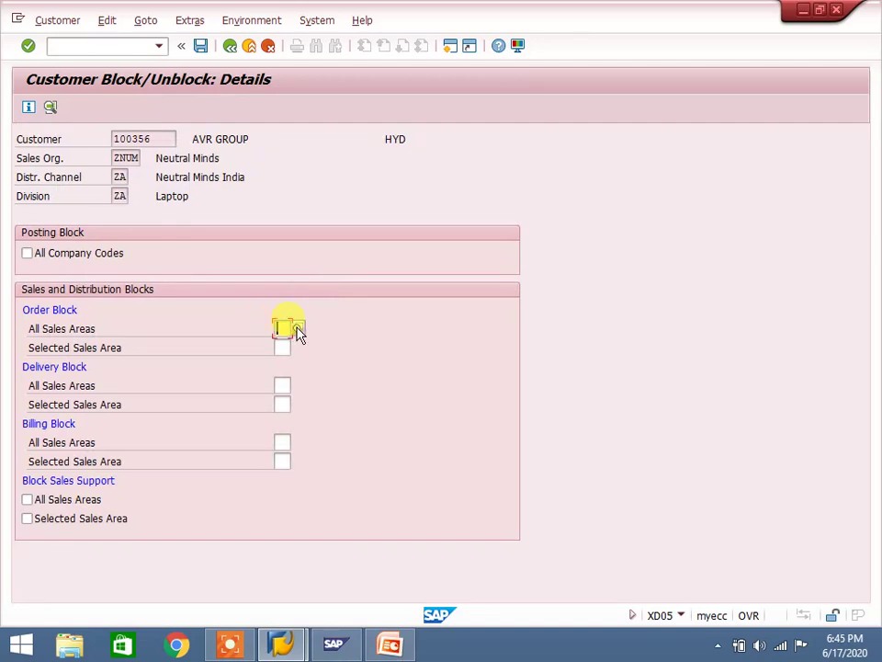
# Step: Set the order block for the selected sales area to 01 Overall block and save the customer's block settings
pyautogui.click(295, 331)
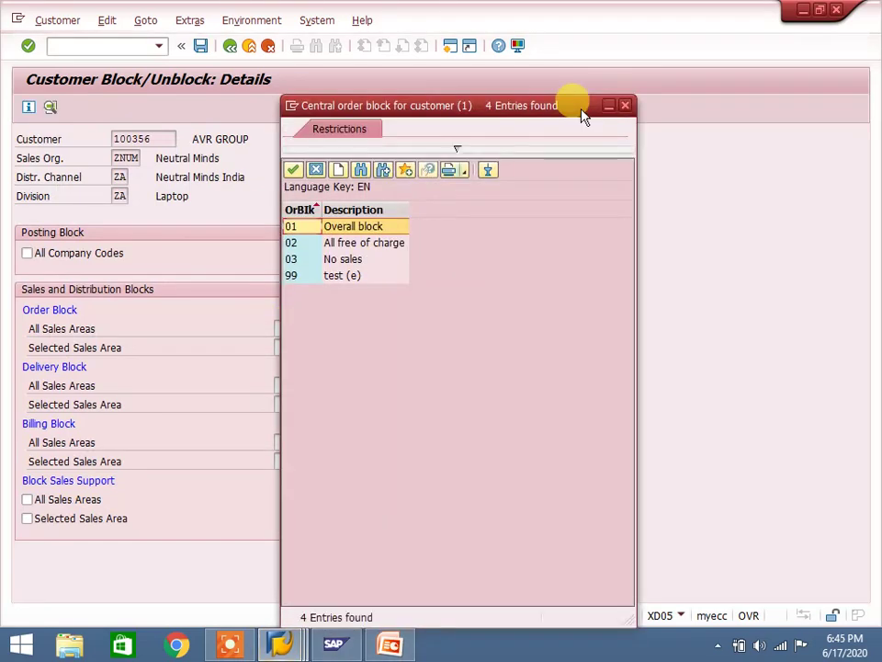
pyautogui.click(627, 107)
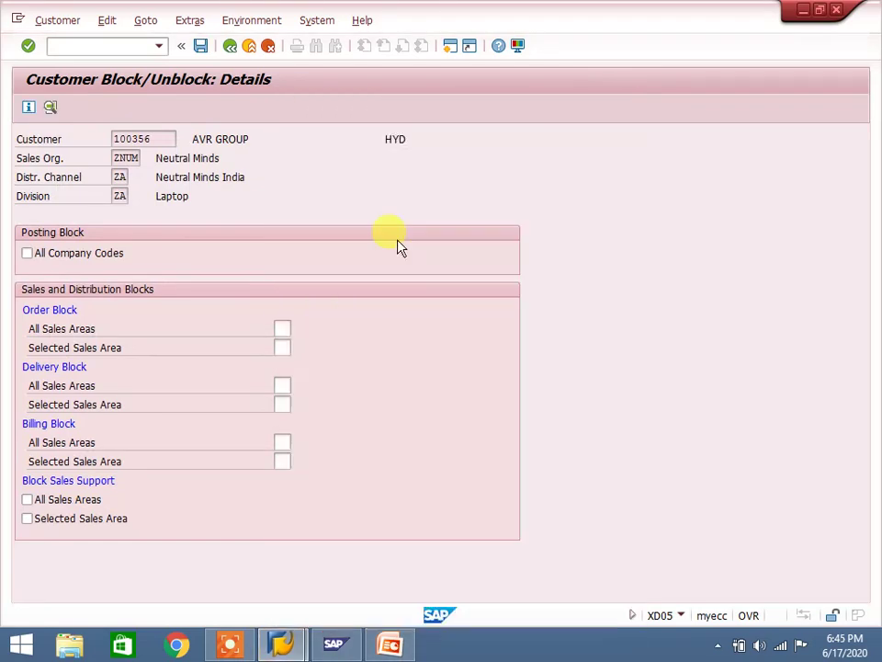
pyautogui.click(296, 347)
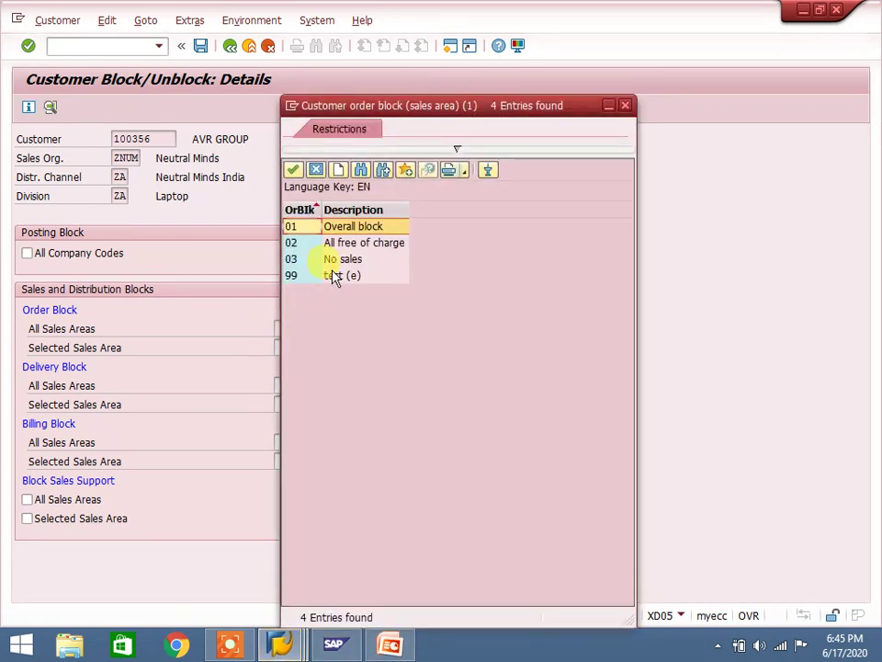
pyautogui.click(338, 226)
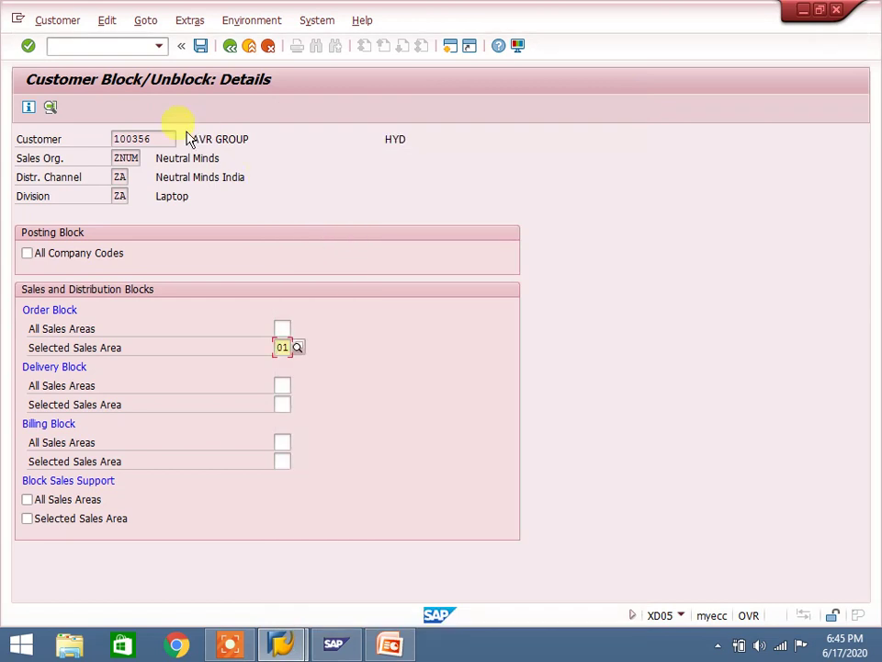
pyautogui.moveTo(170, 138); pyautogui.dragTo(112, 138)
pyautogui.click(112, 138)
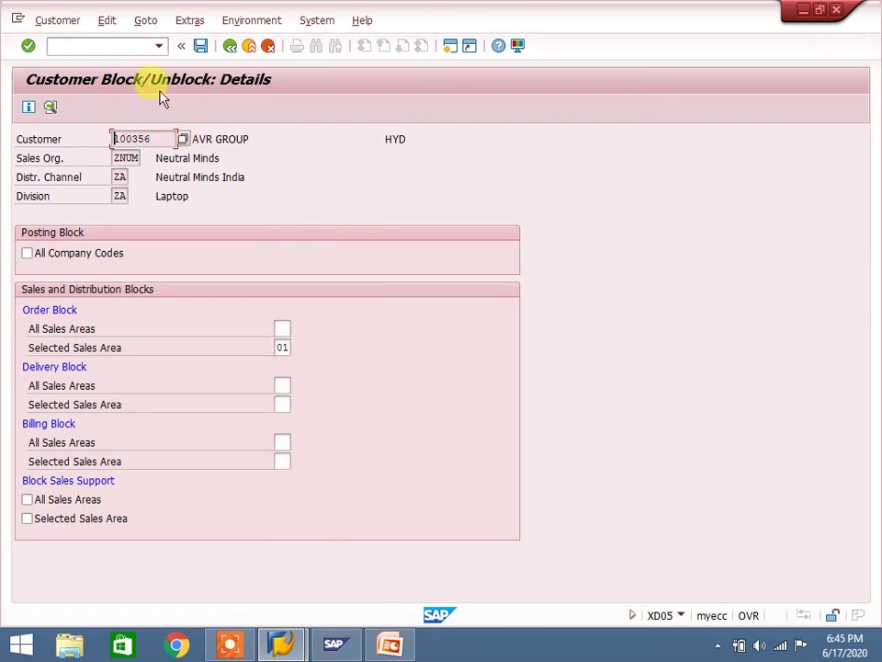
pyautogui.click(200, 46)
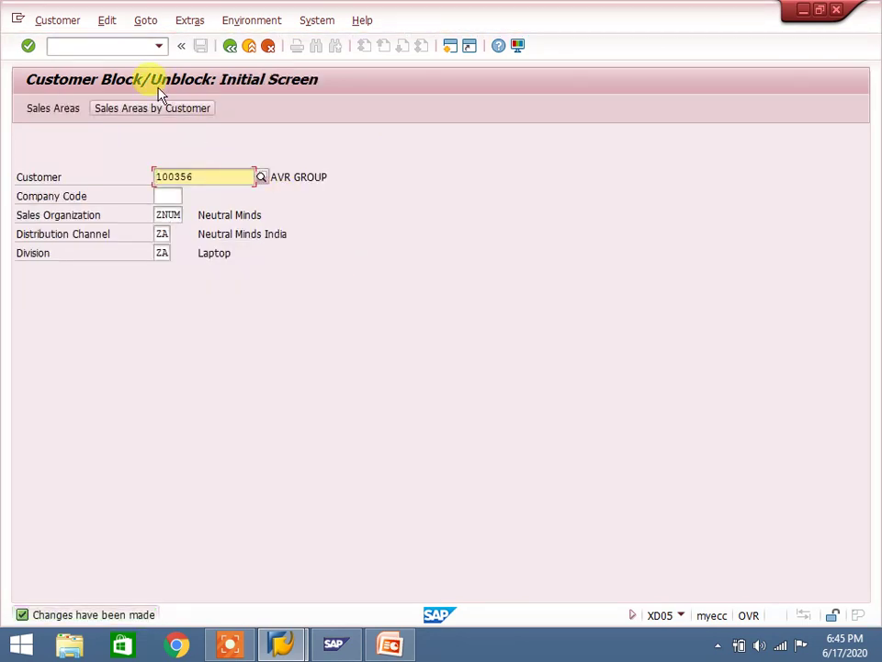
# Step: Open a separate session and start transaction VA01 for creating a sales order
pyautogui.click(137, 48)
pyautogui.write('/ova01')
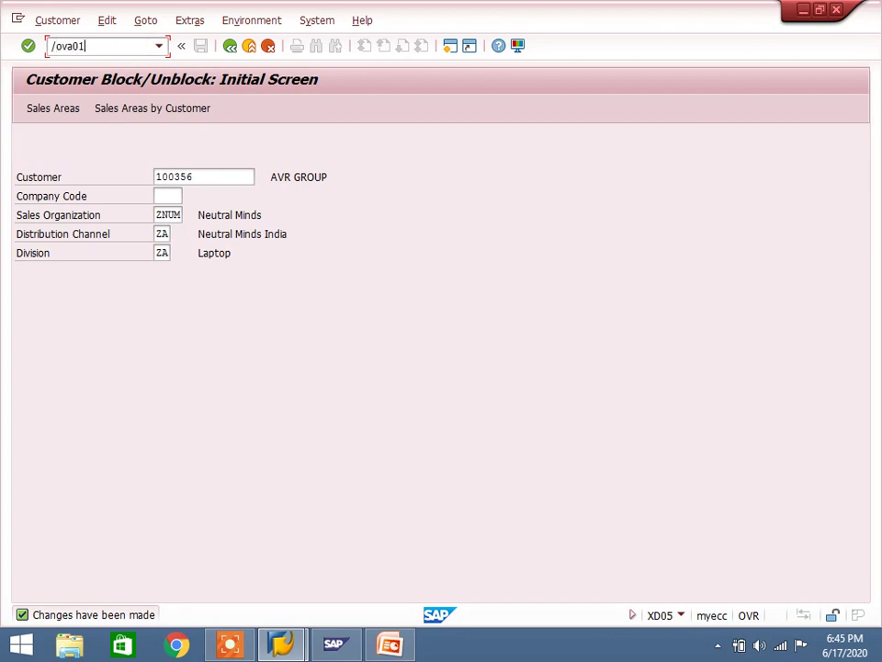
pyautogui.press('Return')
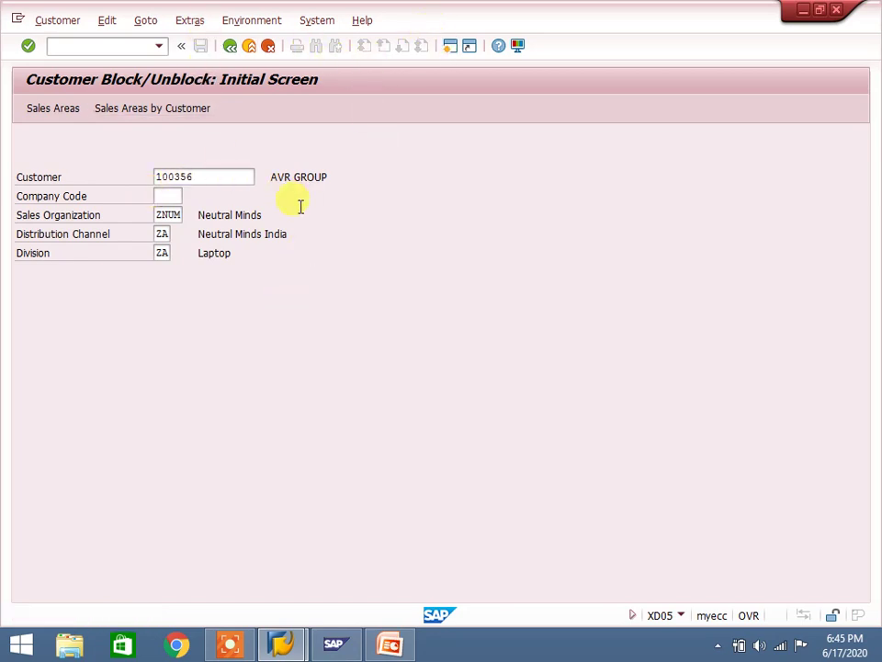
pyautogui.press('F3')
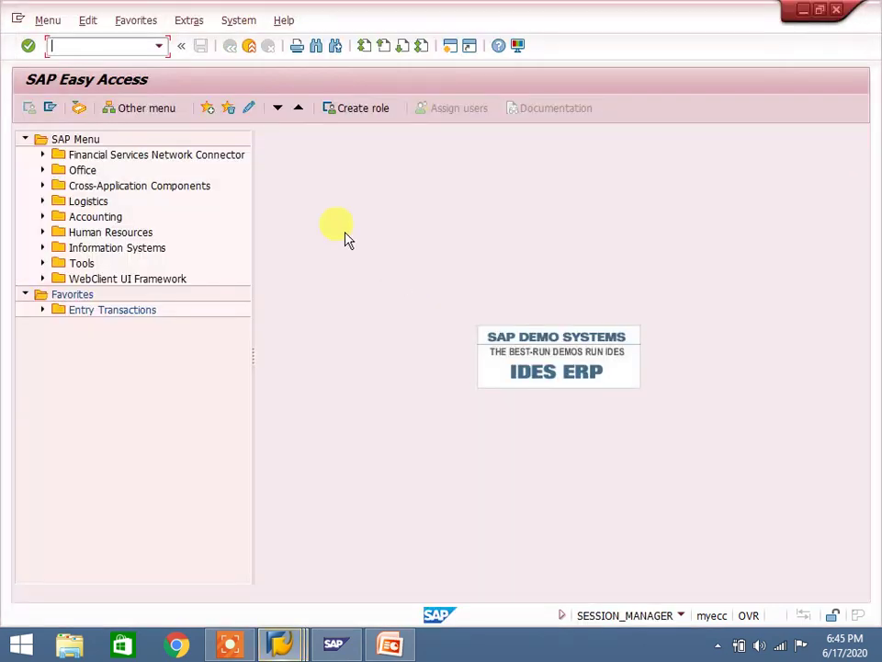
pyautogui.write('va01')
pyautogui.press('Return')
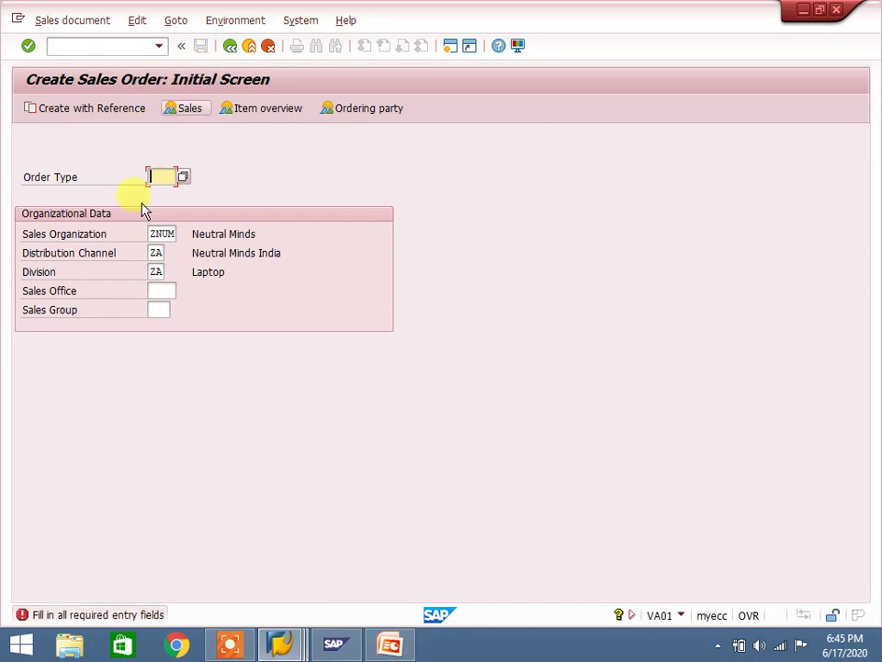
# Step: Test the order block by entering AVR GROUP's customer number as sold-to party in an OR order, and exit without saving
pyautogui.click(159, 180)
pyautogui.write('or')
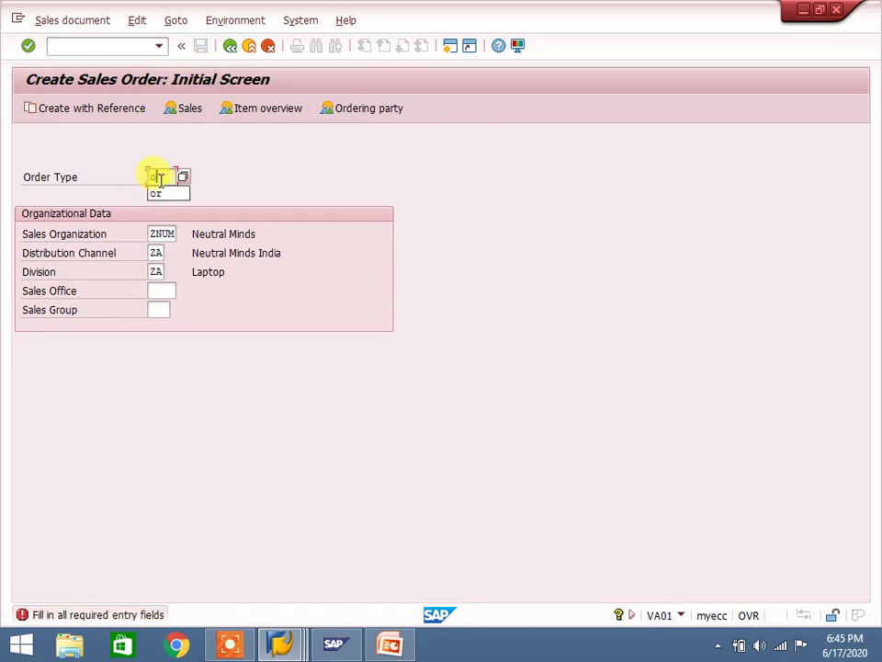
pyautogui.press('Return')
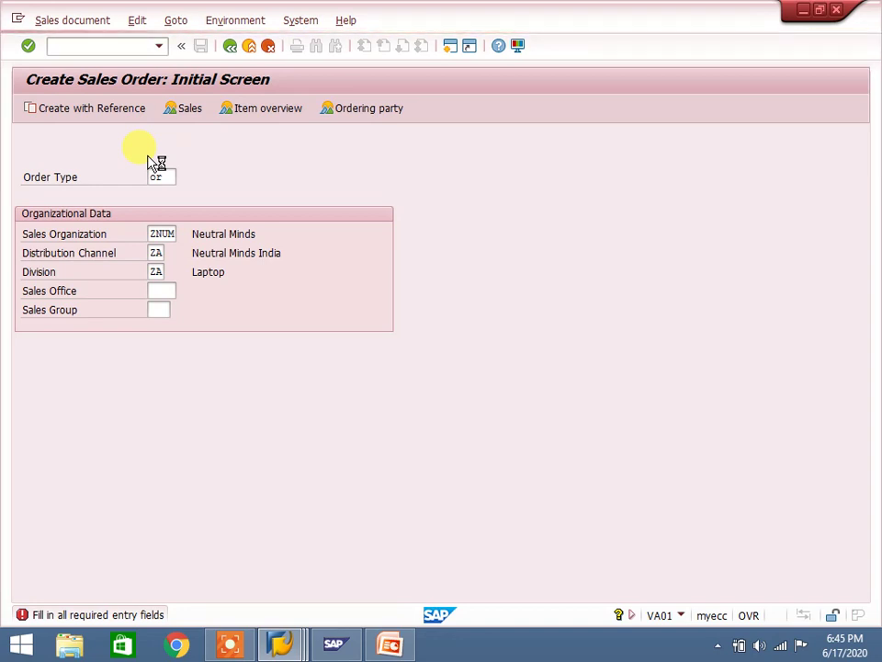
pyautogui.click(230, 643)
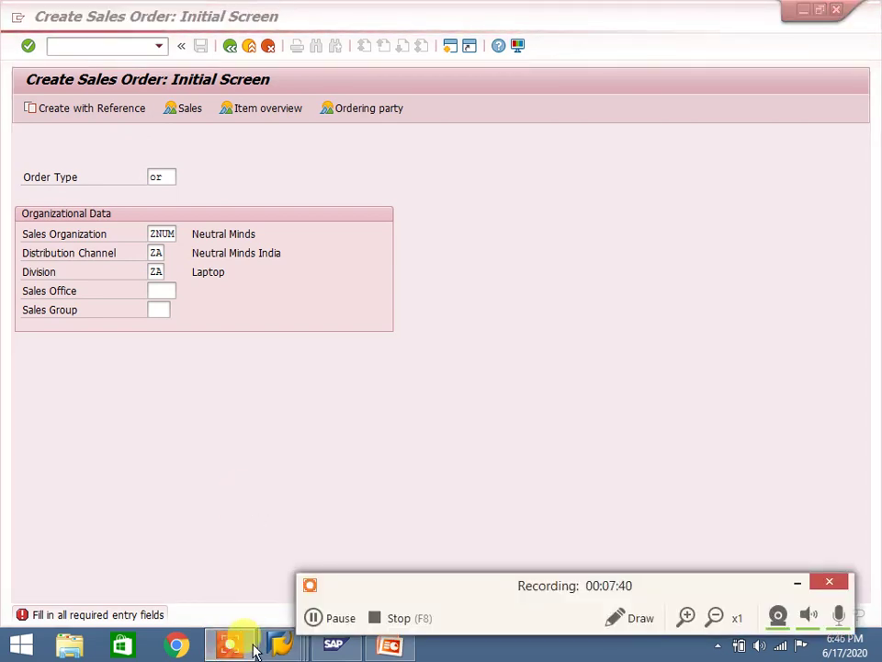
pyautogui.click(796, 588)
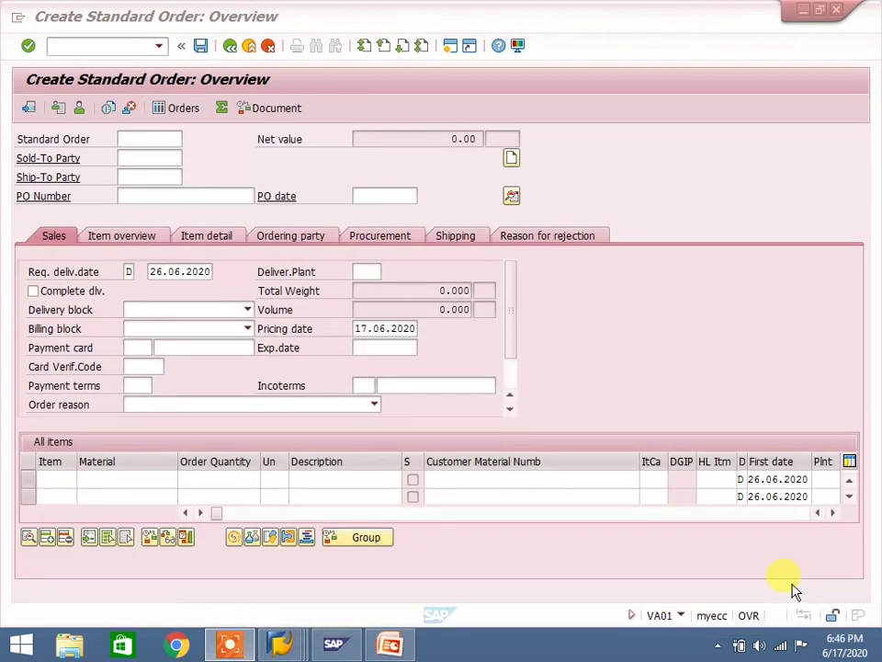
pyautogui.write('100356')
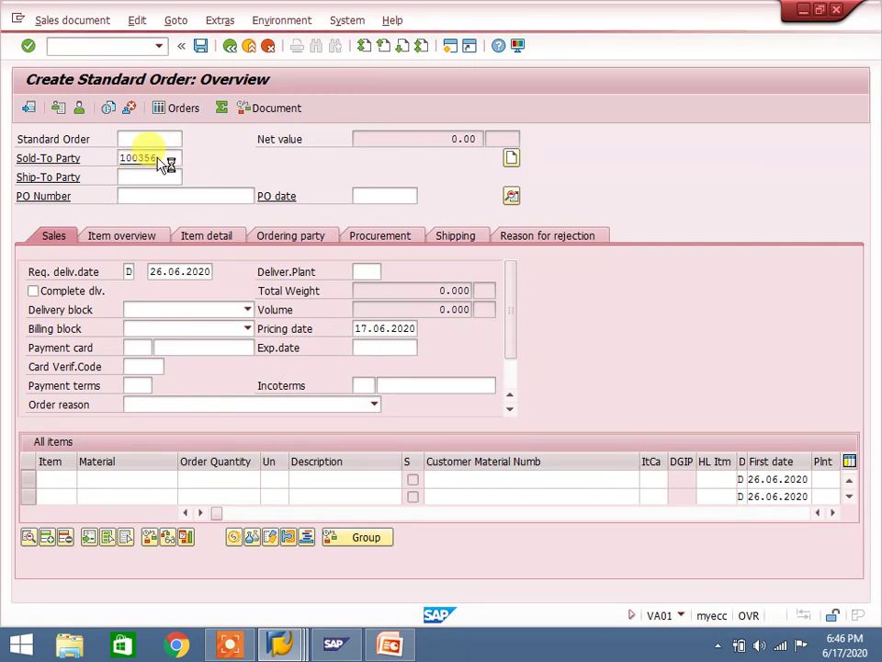
pyautogui.press('Return')
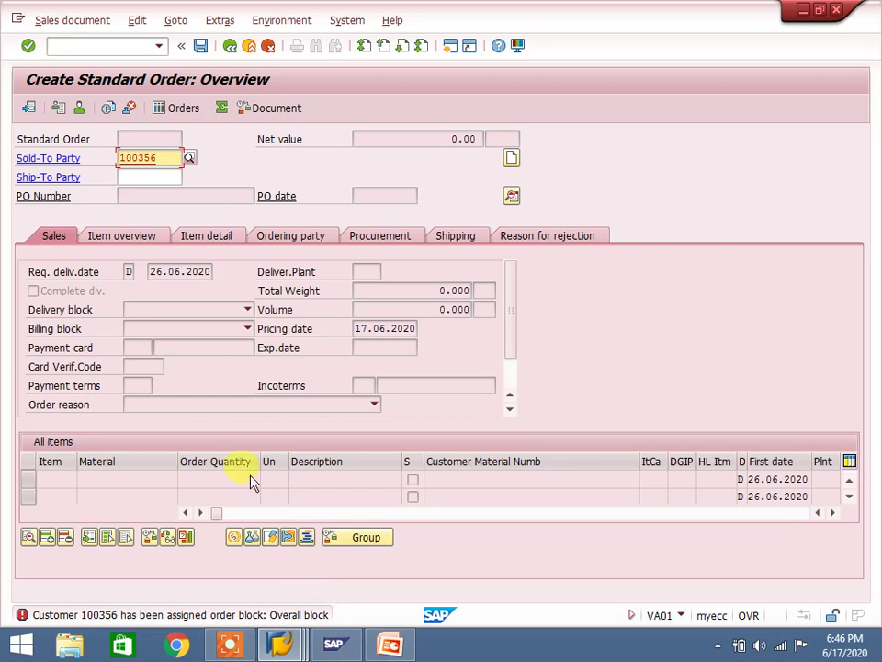
pyautogui.click(249, 46)
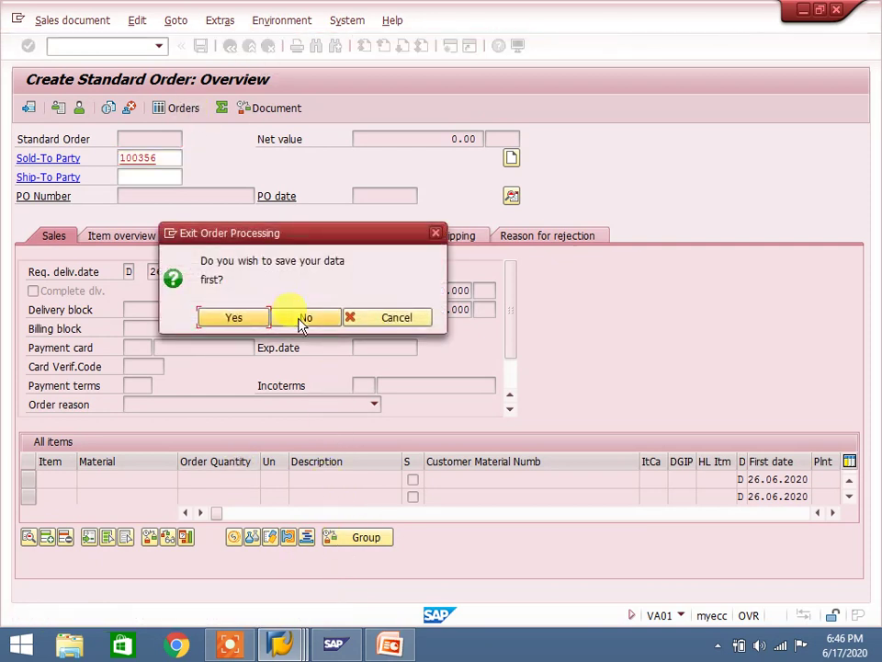
pyautogui.click(300, 319)
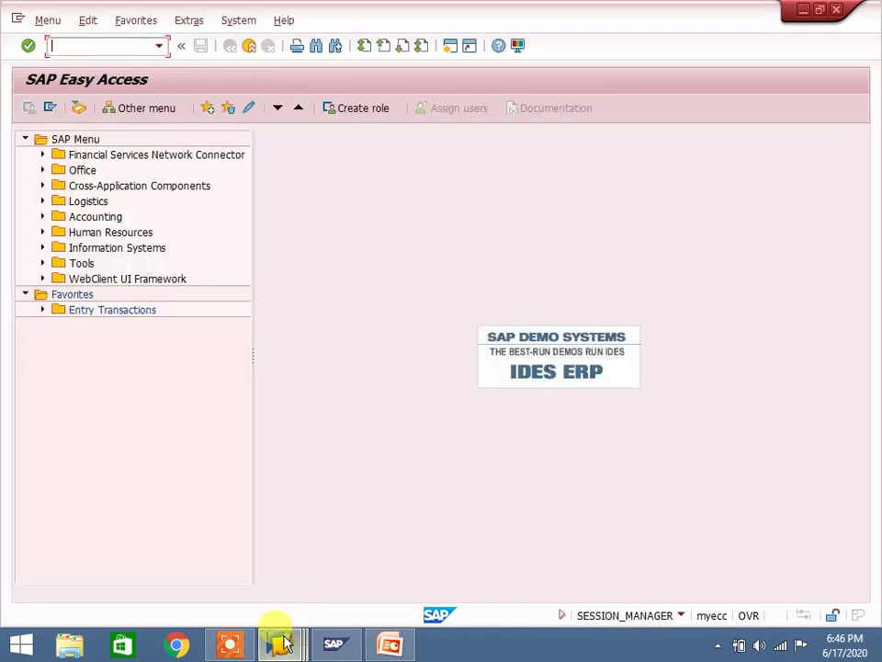
# Step: Return to the Customer Block/Unblock session, clear the selected sales area's order block in the details, and save
pyautogui.moveTo(284, 648)
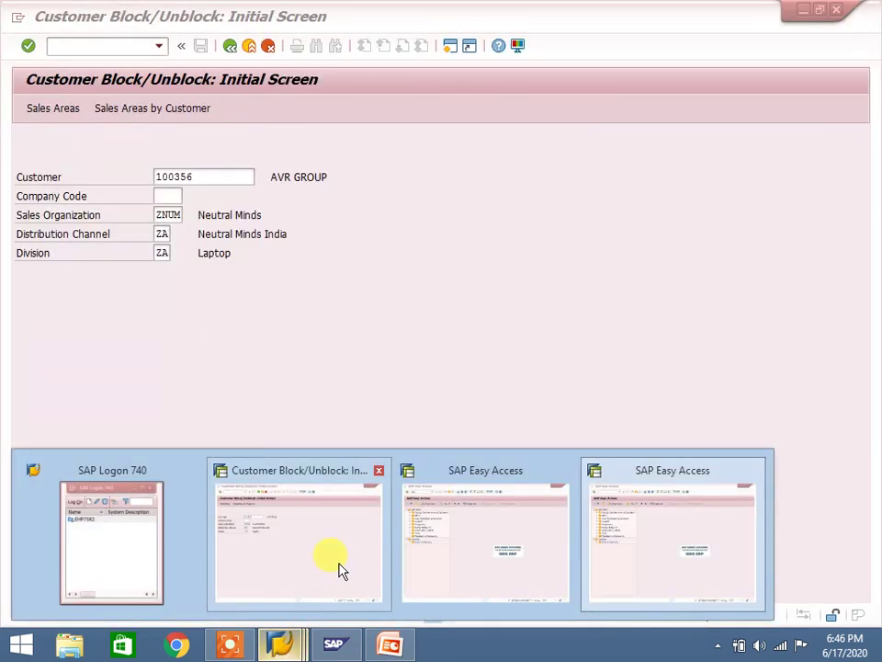
pyautogui.click(341, 572)
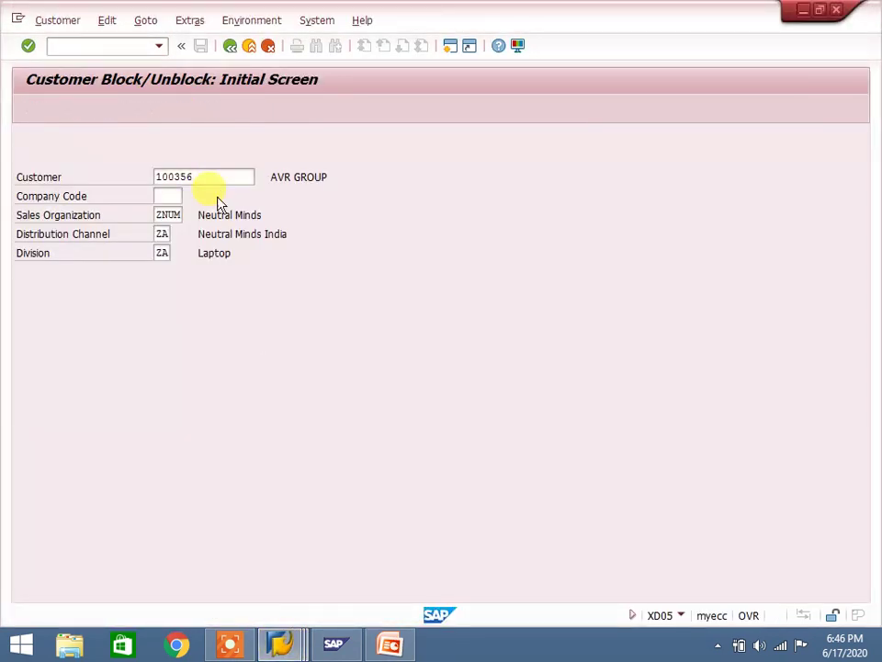
pyautogui.press('Return')
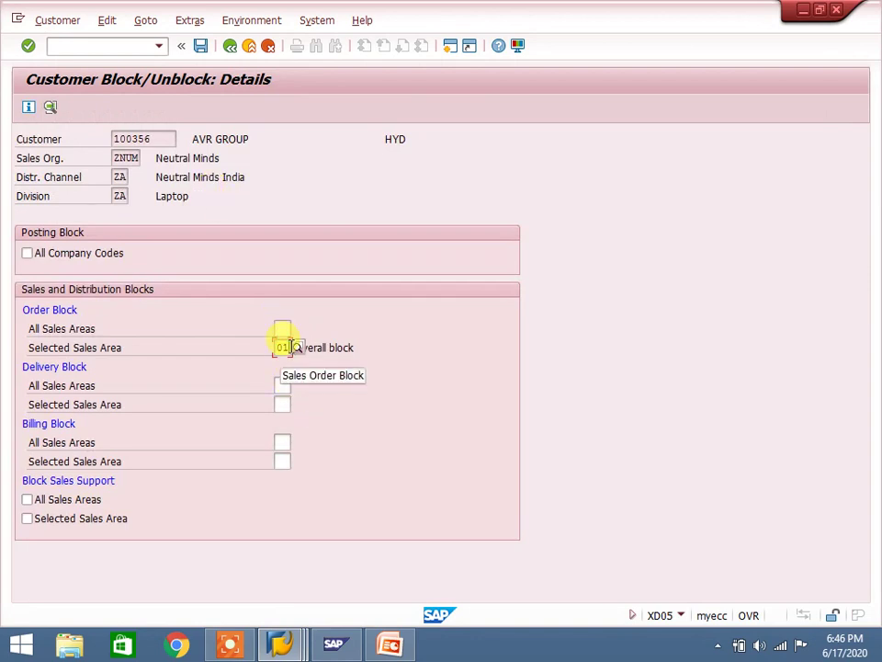
pyautogui.click(288, 346)
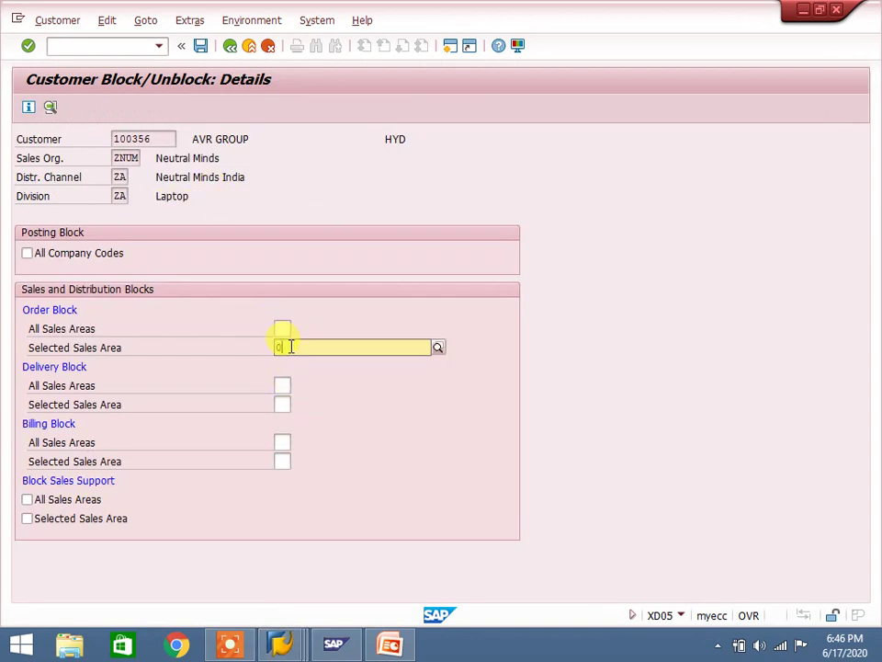
pyautogui.click(200, 46)
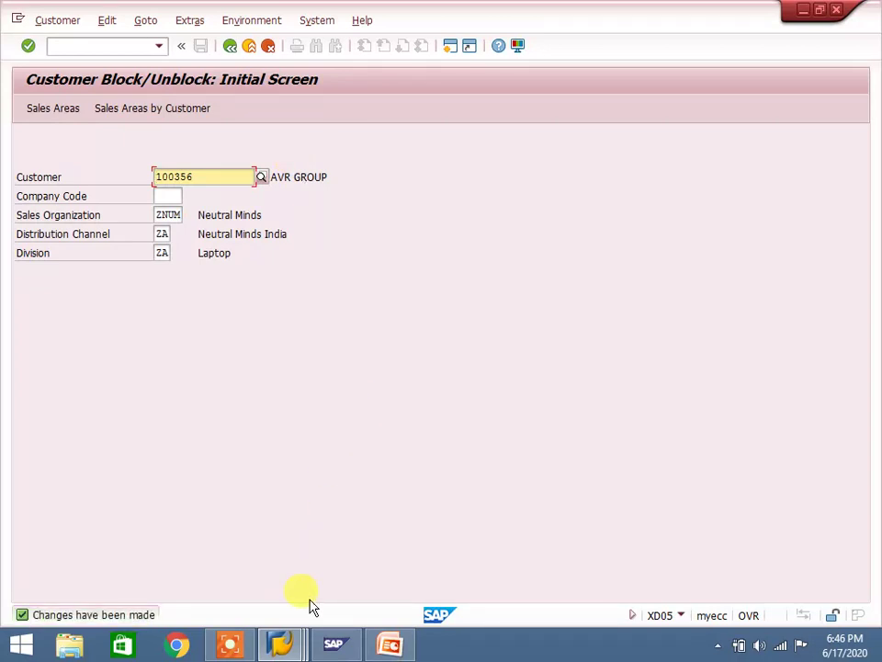
# Step: Switch to an SAP Easy Access session and start transaction VA01 again
pyautogui.click(281, 643)
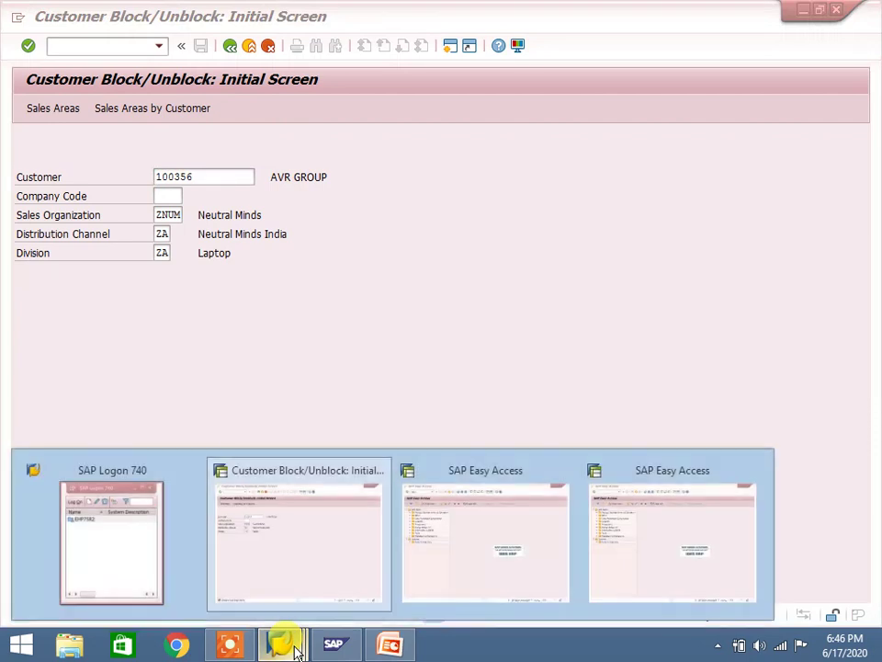
pyautogui.click(329, 545)
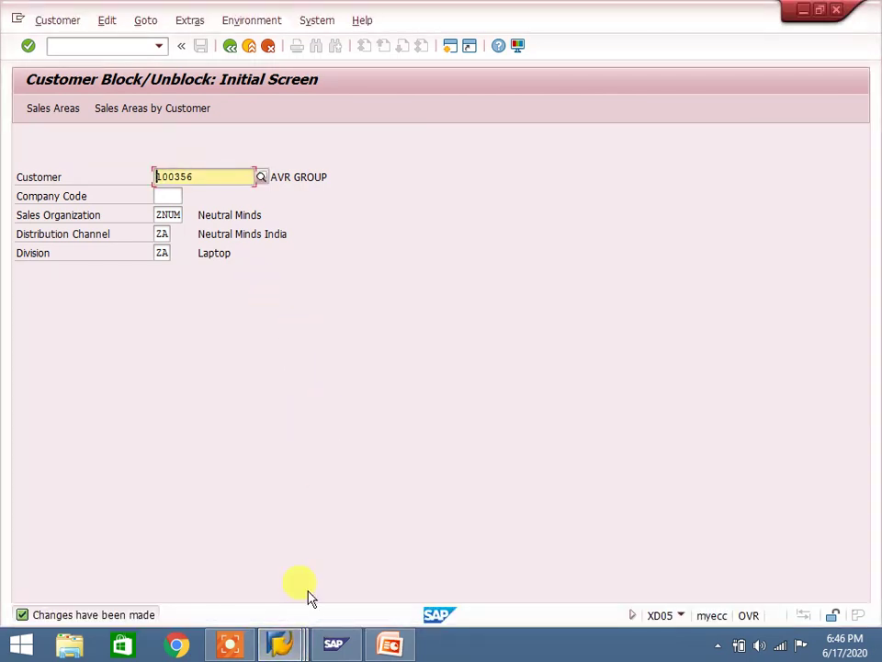
pyautogui.click(281, 643)
pyautogui.click(445, 560)
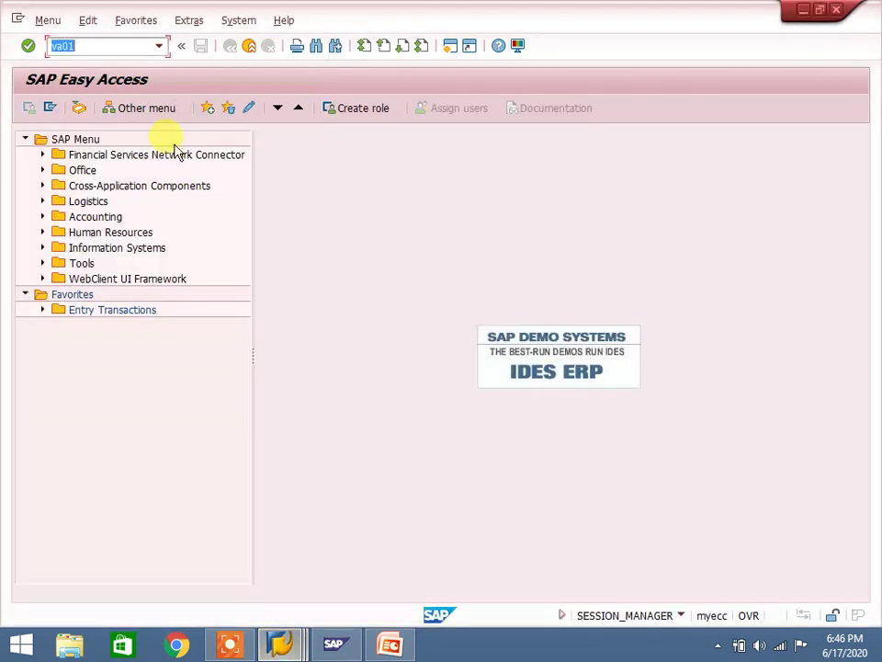
pyautogui.write('va01')
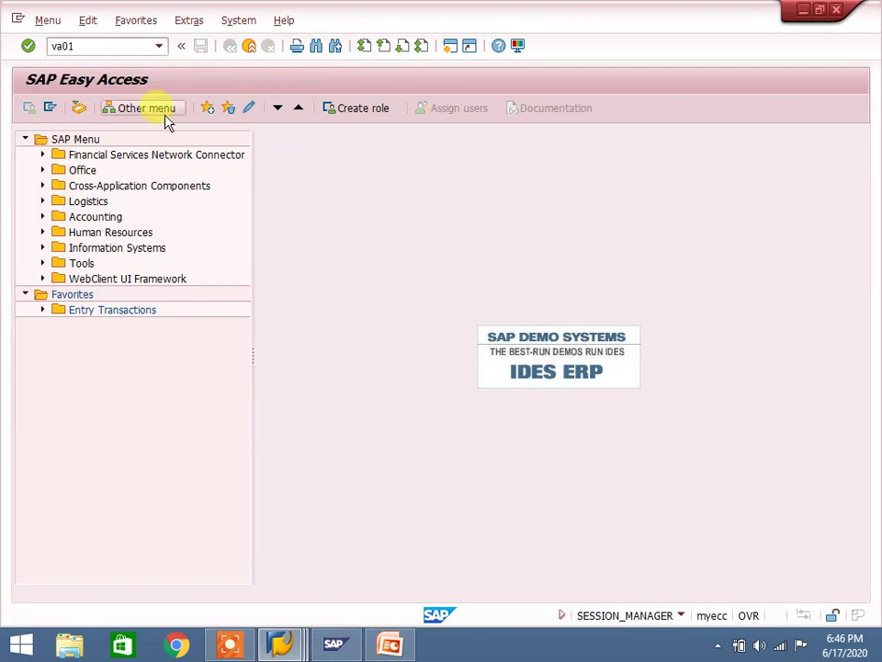
pyautogui.press('Return')
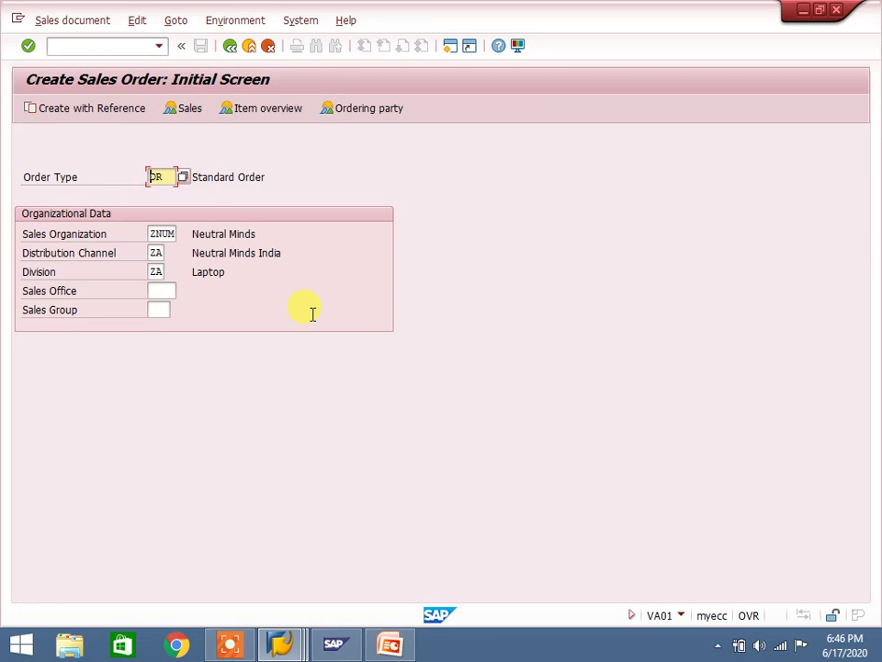
# Step: Check the unblocked customer by entering its number as sold-to party in a standard order, and leave without saving
pyautogui.press('Return')
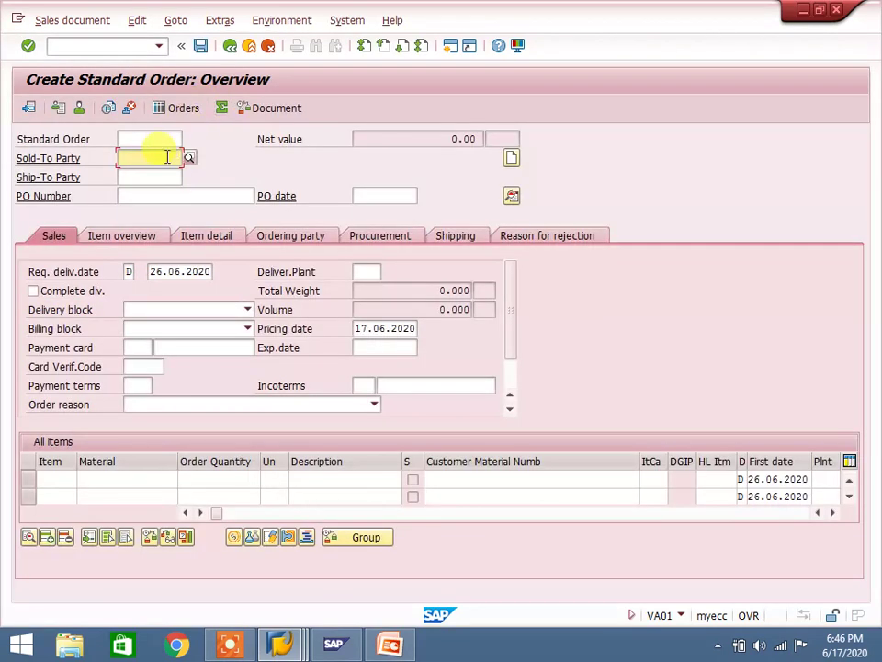
pyautogui.write('100356')
pyautogui.press('Return')
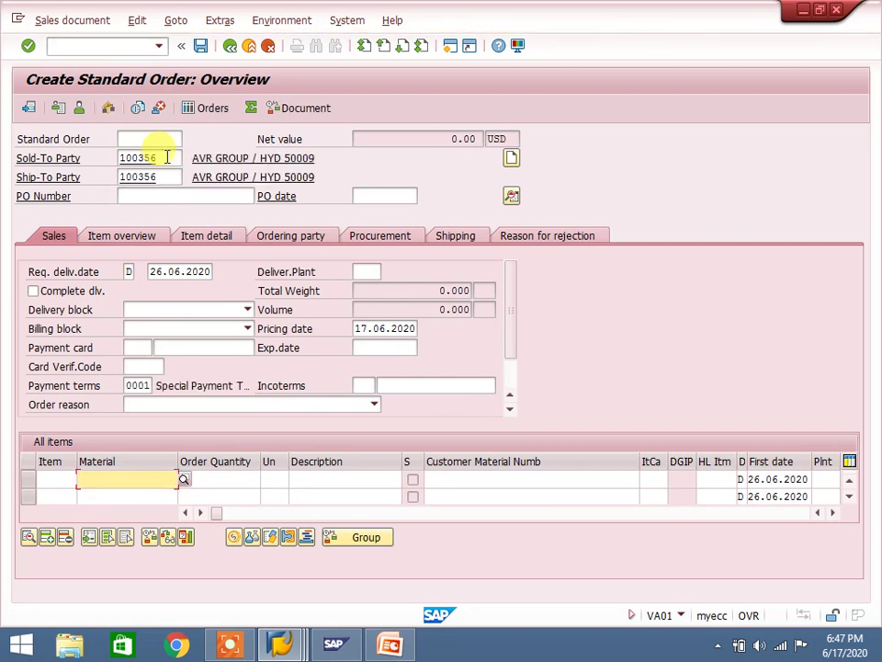
pyautogui.click(230, 46)
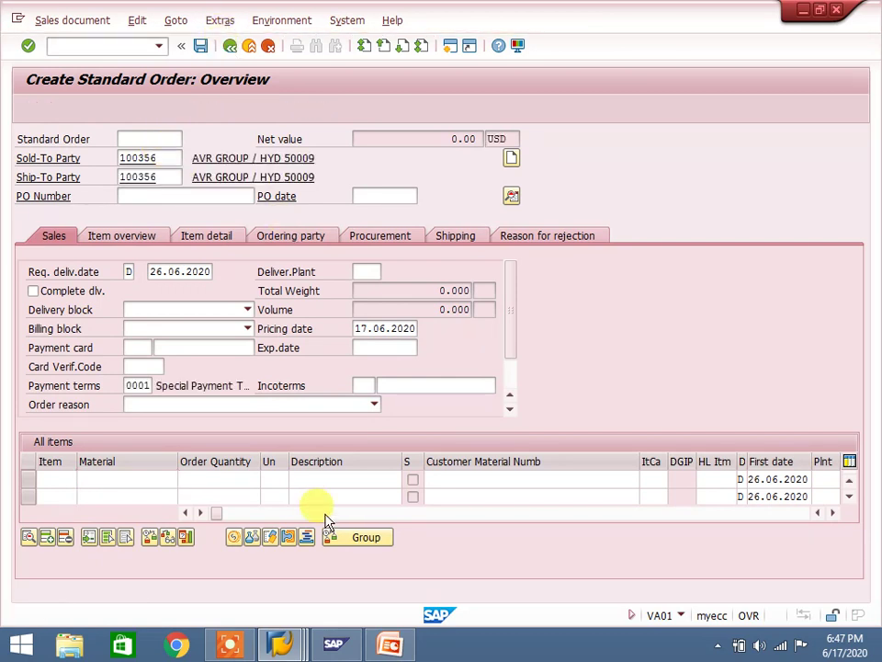
pyautogui.click(305, 315)
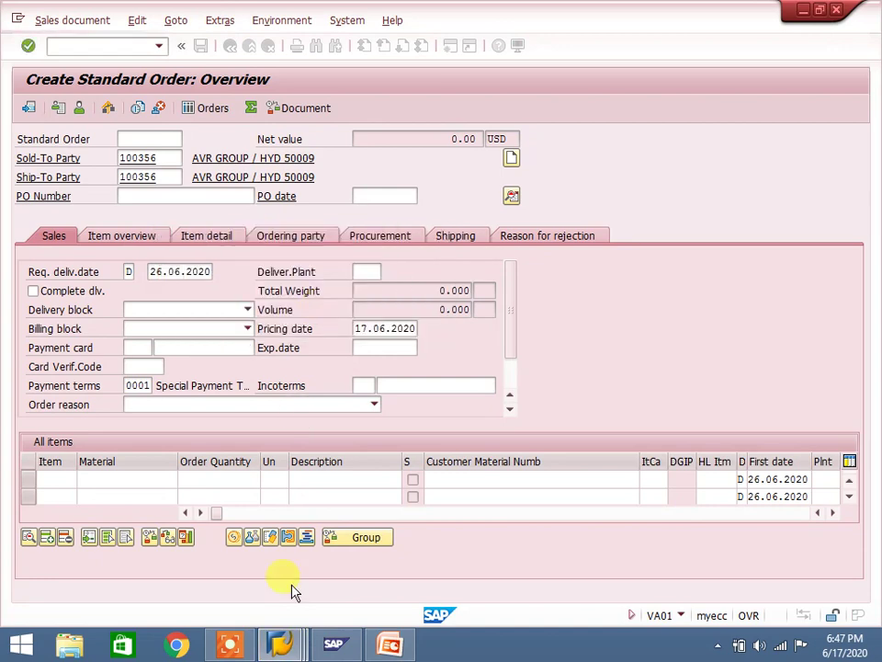
# Step: Return to the Customer Block/Unblock session, enter company code 3000 for AVR GROUP, and display the block details
pyautogui.moveTo(281, 642)
pyautogui.click(335, 573)
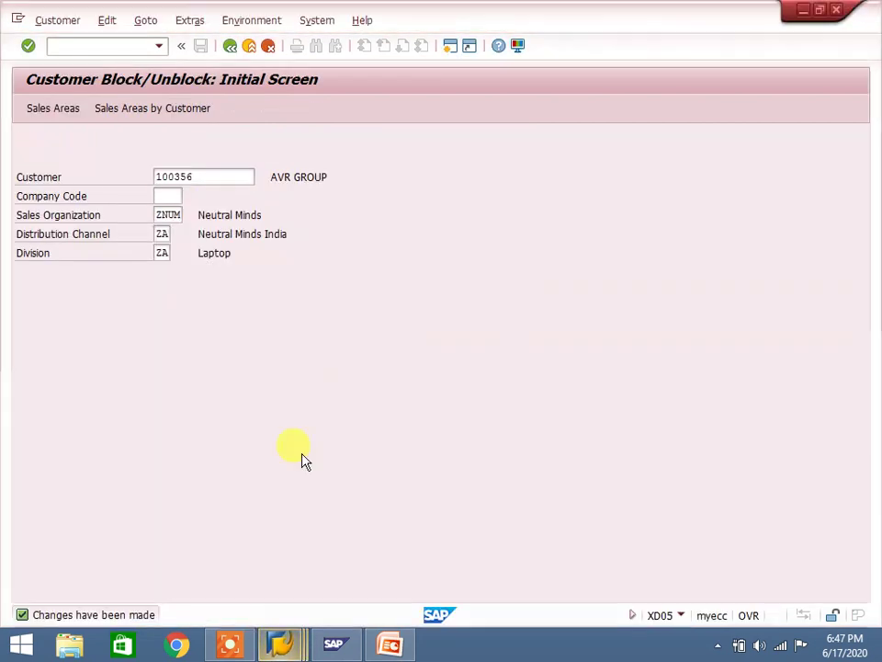
pyautogui.click(179, 195)
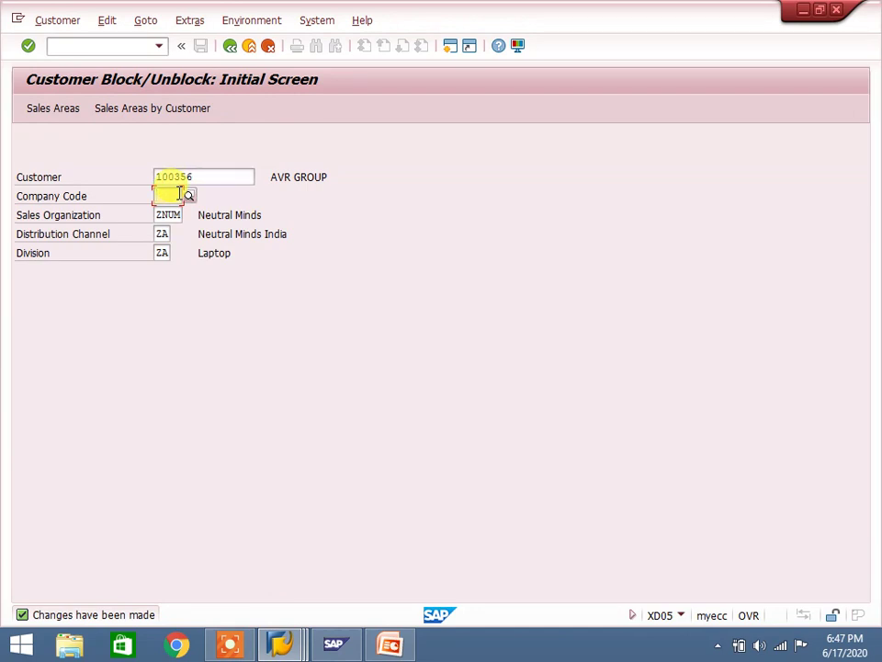
pyautogui.write('3000')
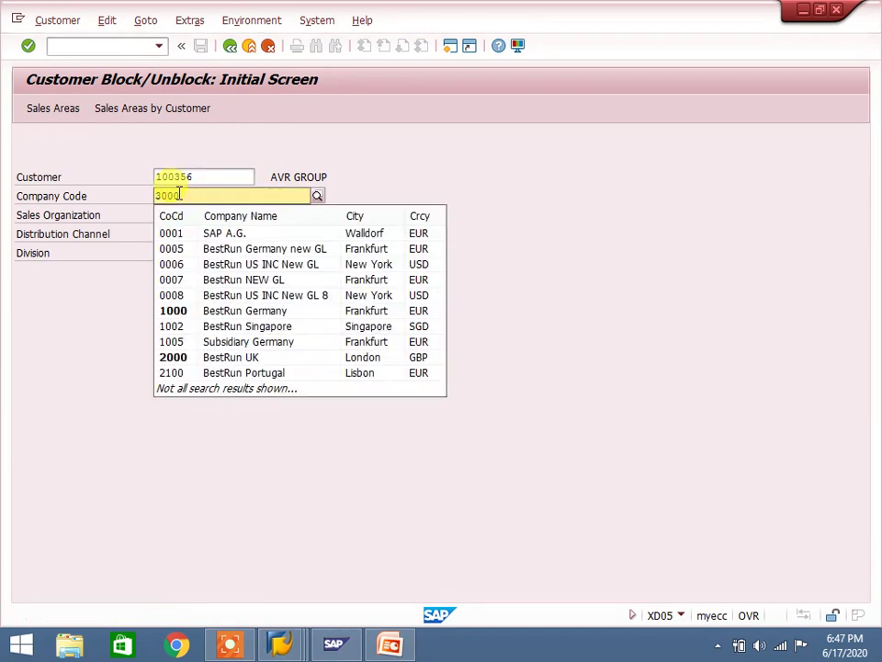
pyautogui.press('Return')
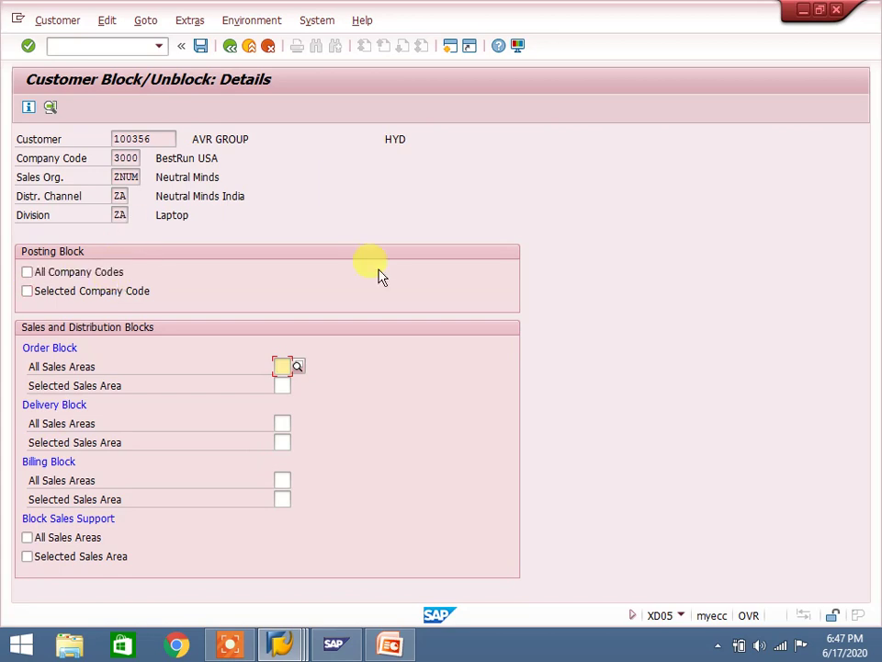
# Step: Leave the block details by starting transaction XD02, and open AVR GROUP for change with company code 3000 and sales area ZNUM/ZA/ZA
pyautogui.click(140, 45)
pyautogui.write('/')
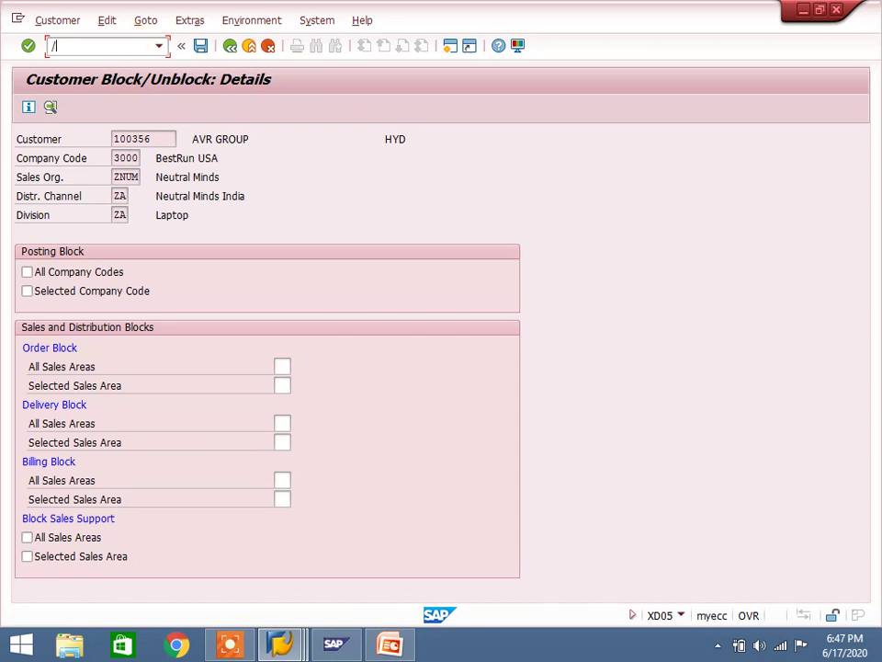
pyautogui.write('nxd02')
pyautogui.press('Return')
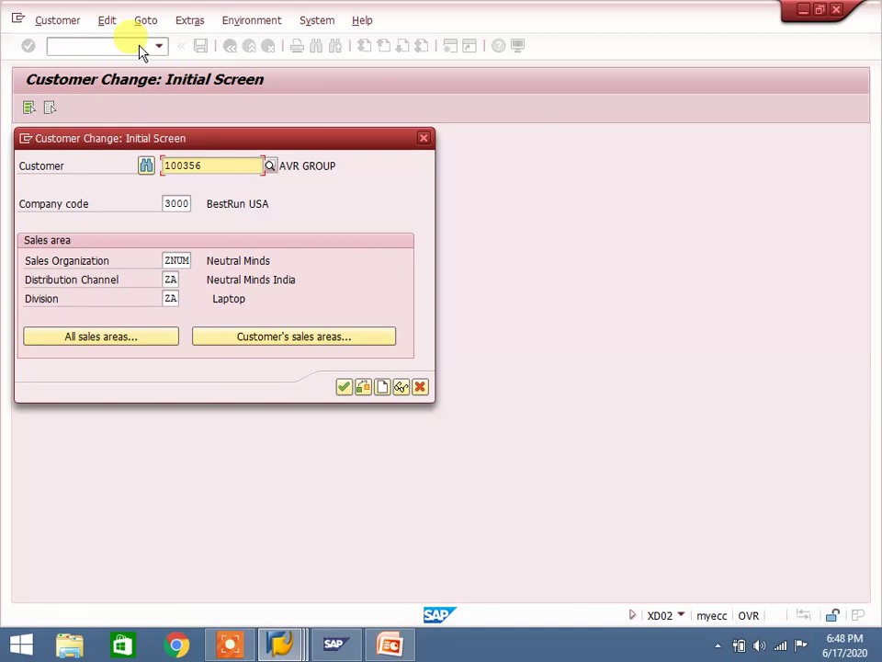
pyautogui.press('Return')
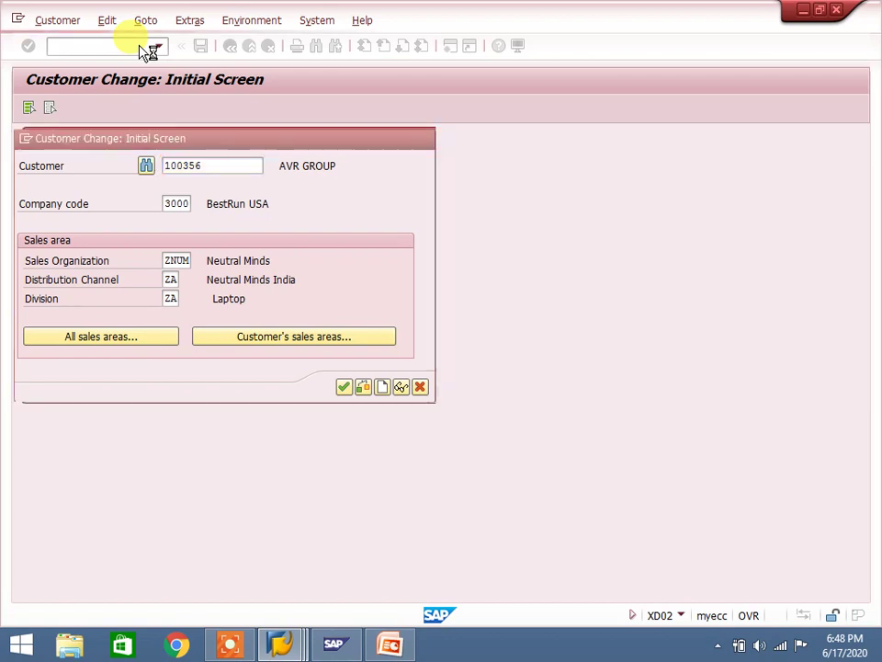
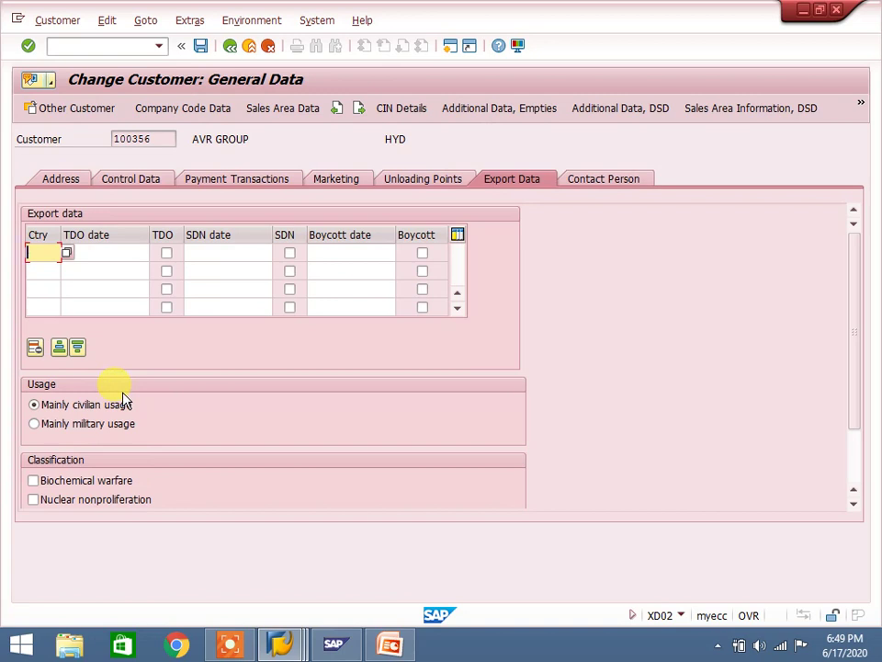
# Step: Examine the customer's company code data and sales area data, and switch to the PowerPoint title slide
pyautogui.click(188, 107)
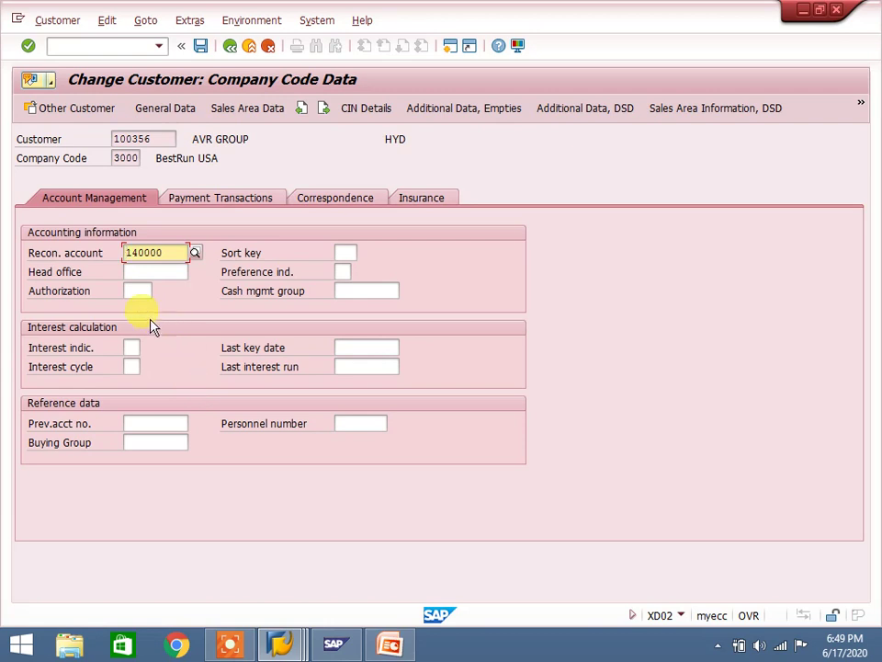
pyautogui.click(140, 291)
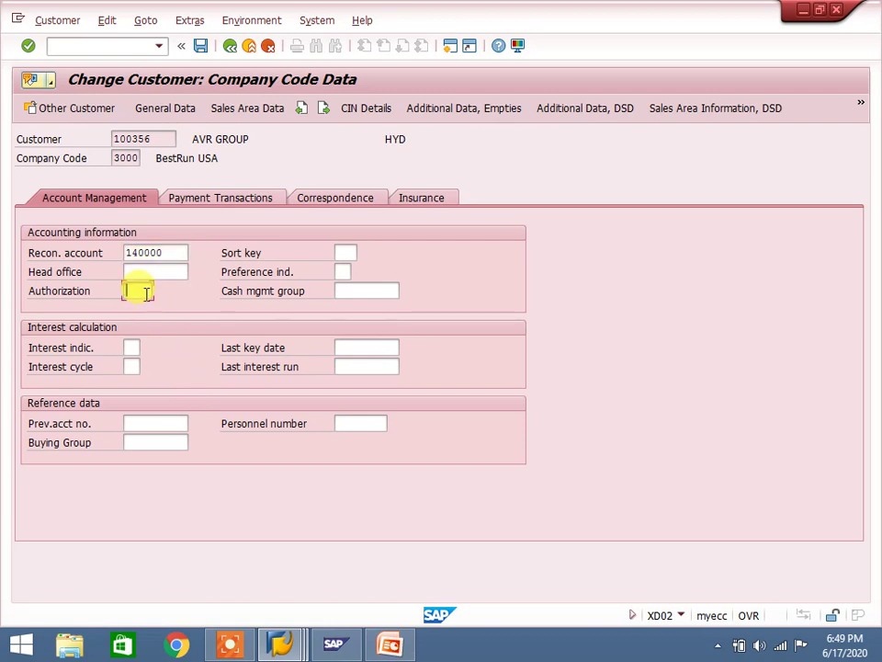
pyautogui.click(131, 349)
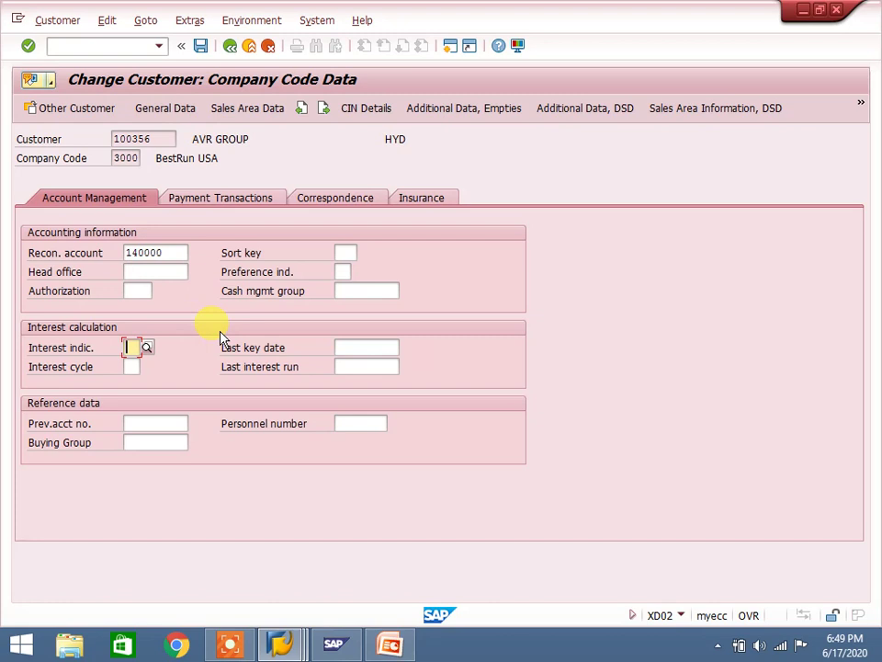
pyautogui.click(246, 108)
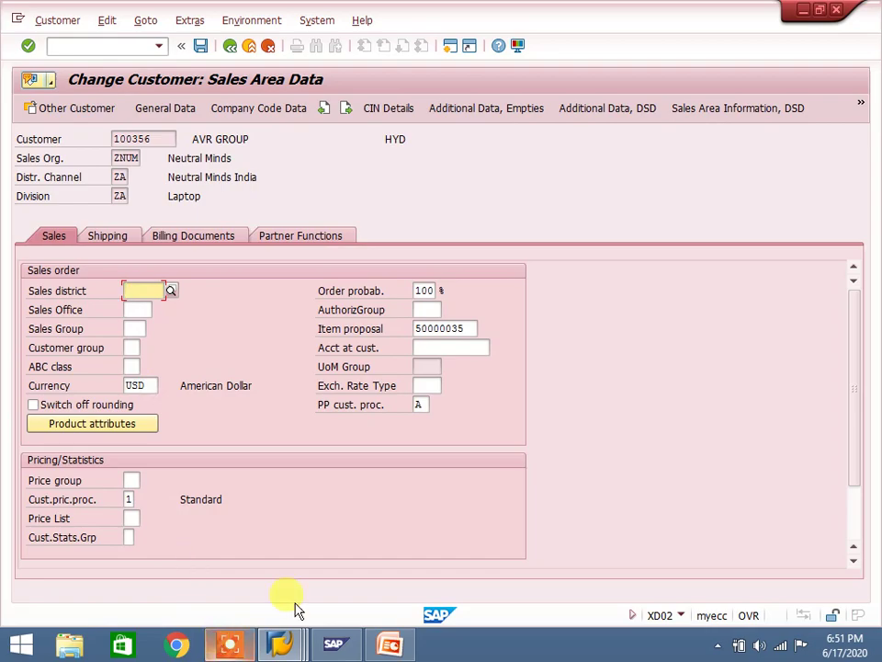
pyautogui.click(389, 644)
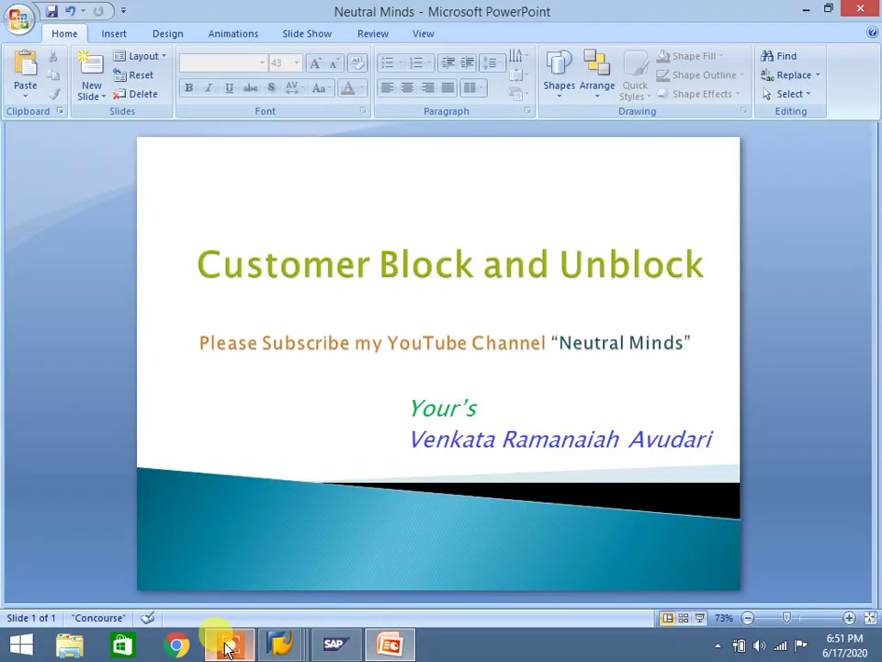